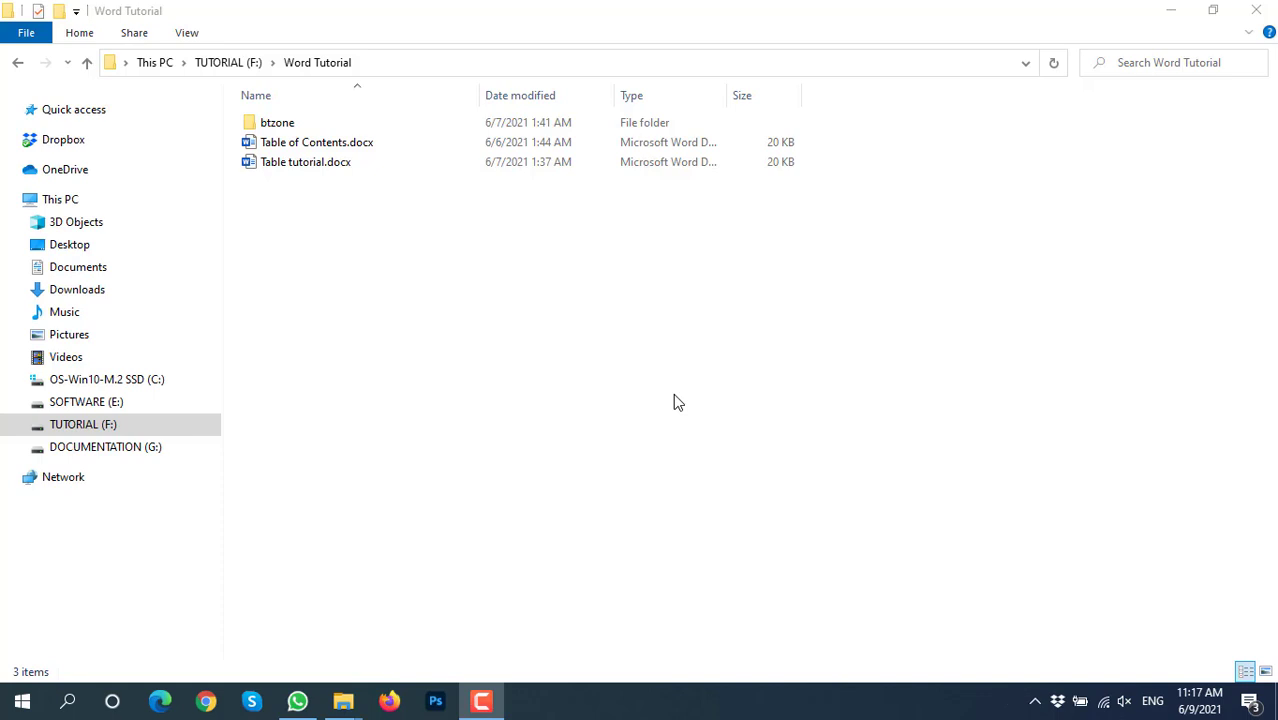
Step: Create a new Word document named Introduction.docx in the Word Tutorial folder and open it
{"action": "right_click", "coordinate": [331, 226]}
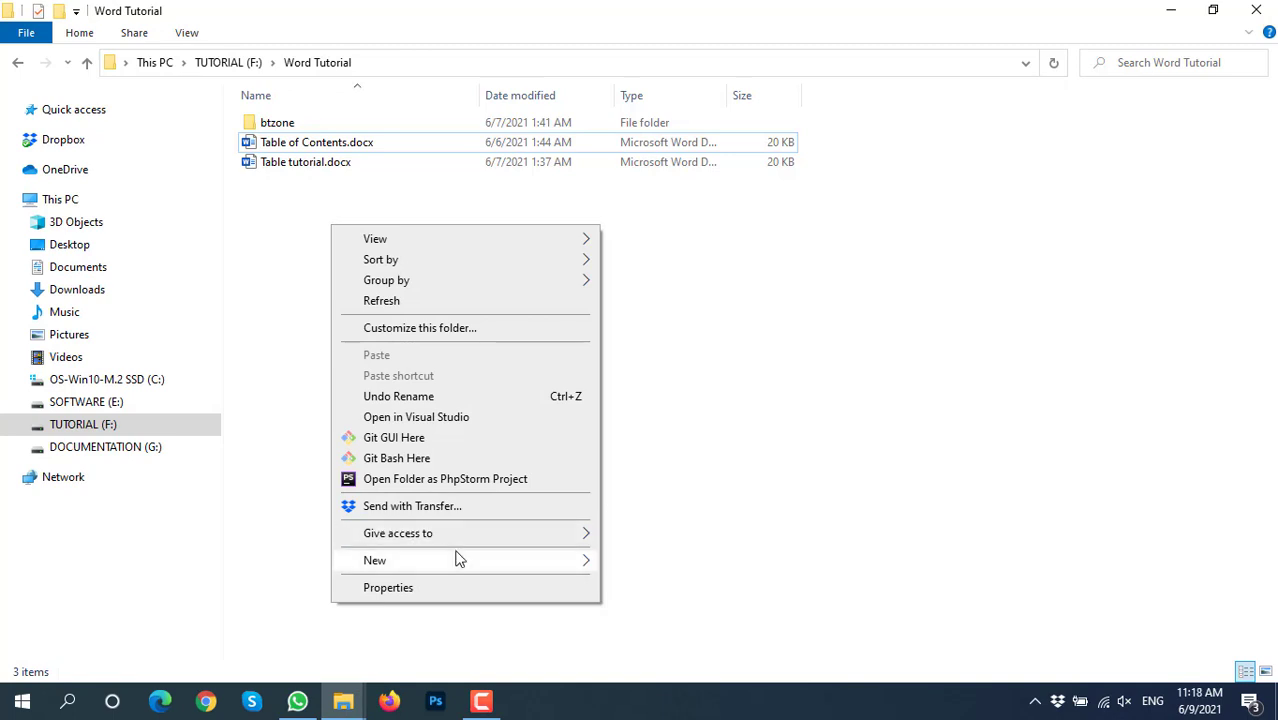
{"action": "mouse_move", "coordinate": [474, 559]}
{"action": "left_click", "coordinate": [689, 397]}
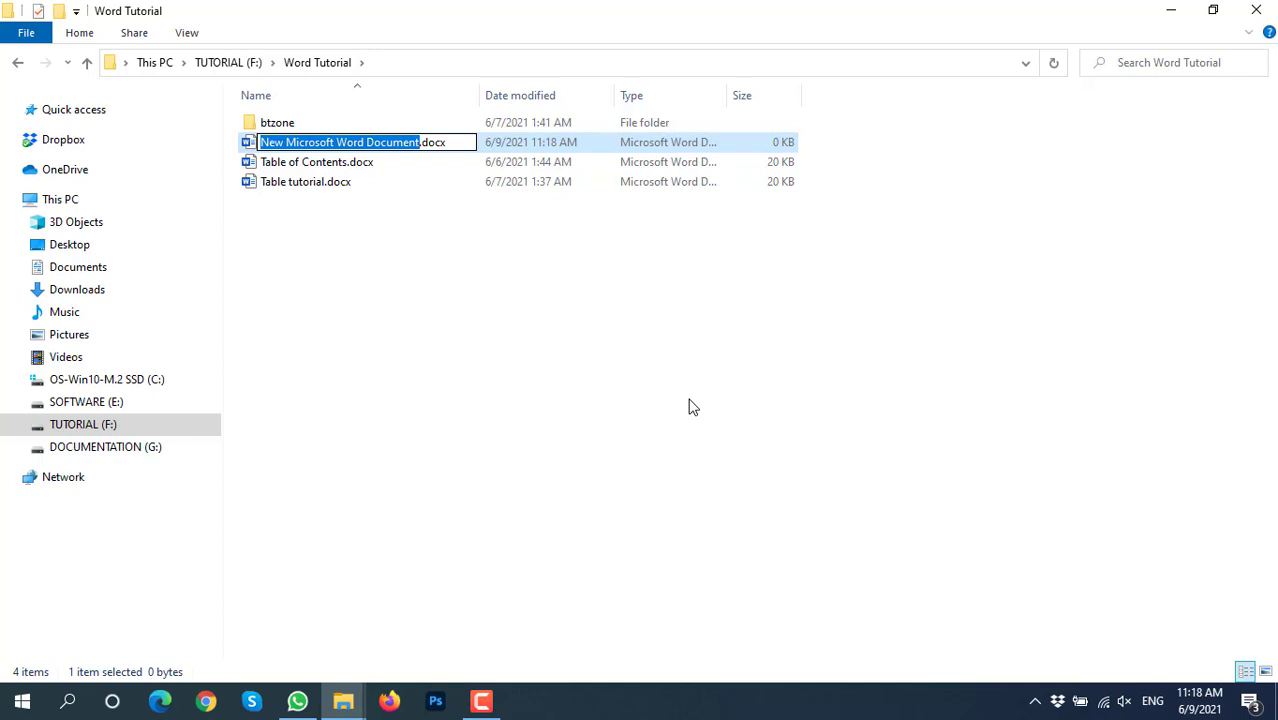
{"action": "type", "text": "Introduc"}
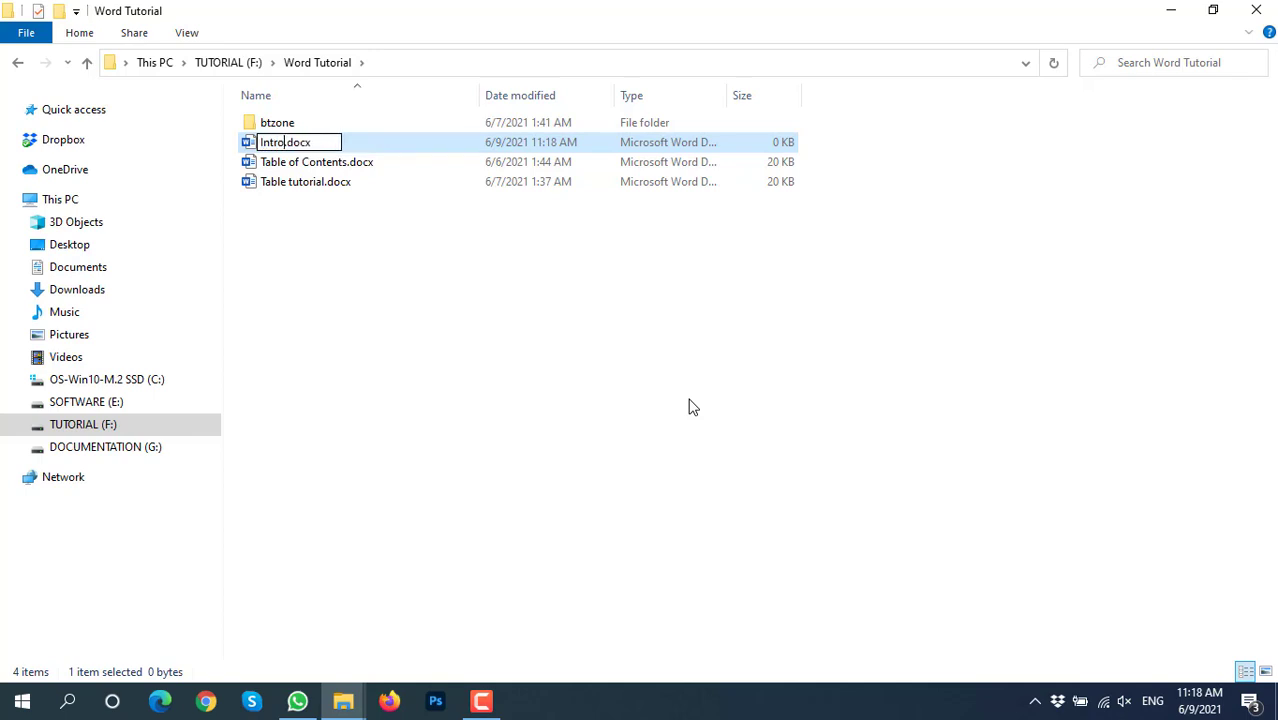
{"action": "type", "text": "tion"}
{"action": "key", "text": "Return"}
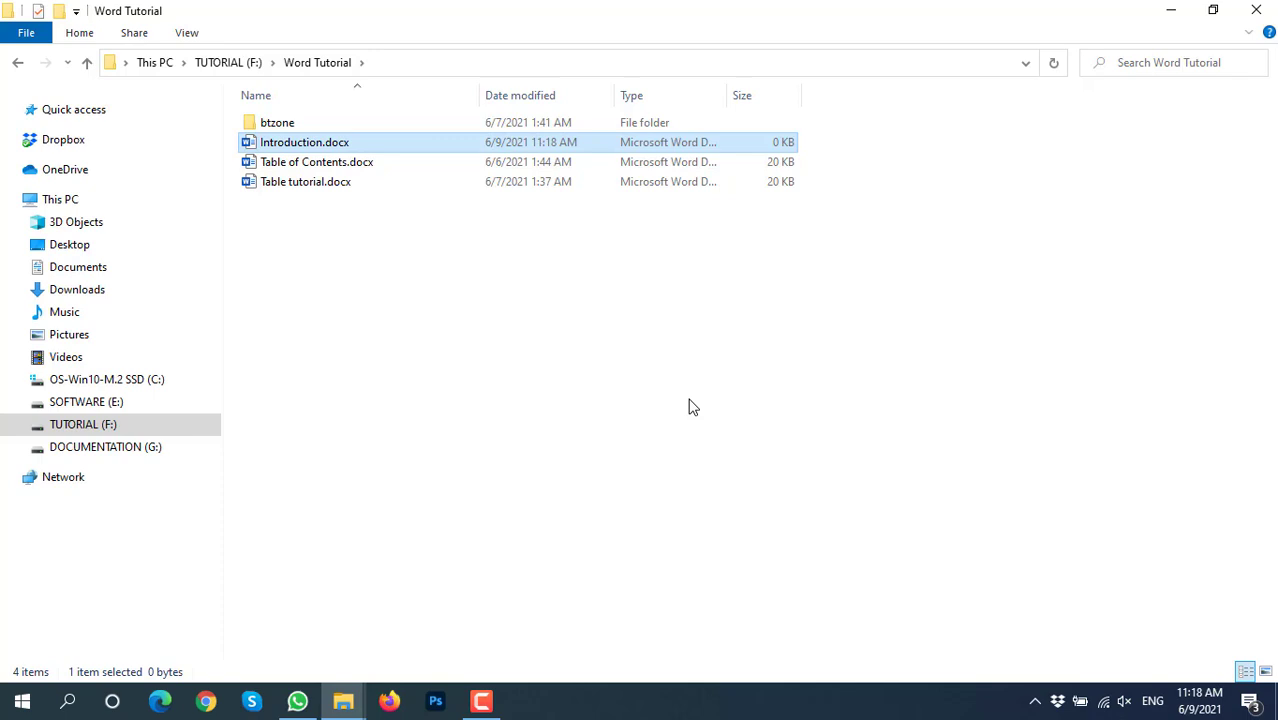
{"action": "key", "text": "Return"}
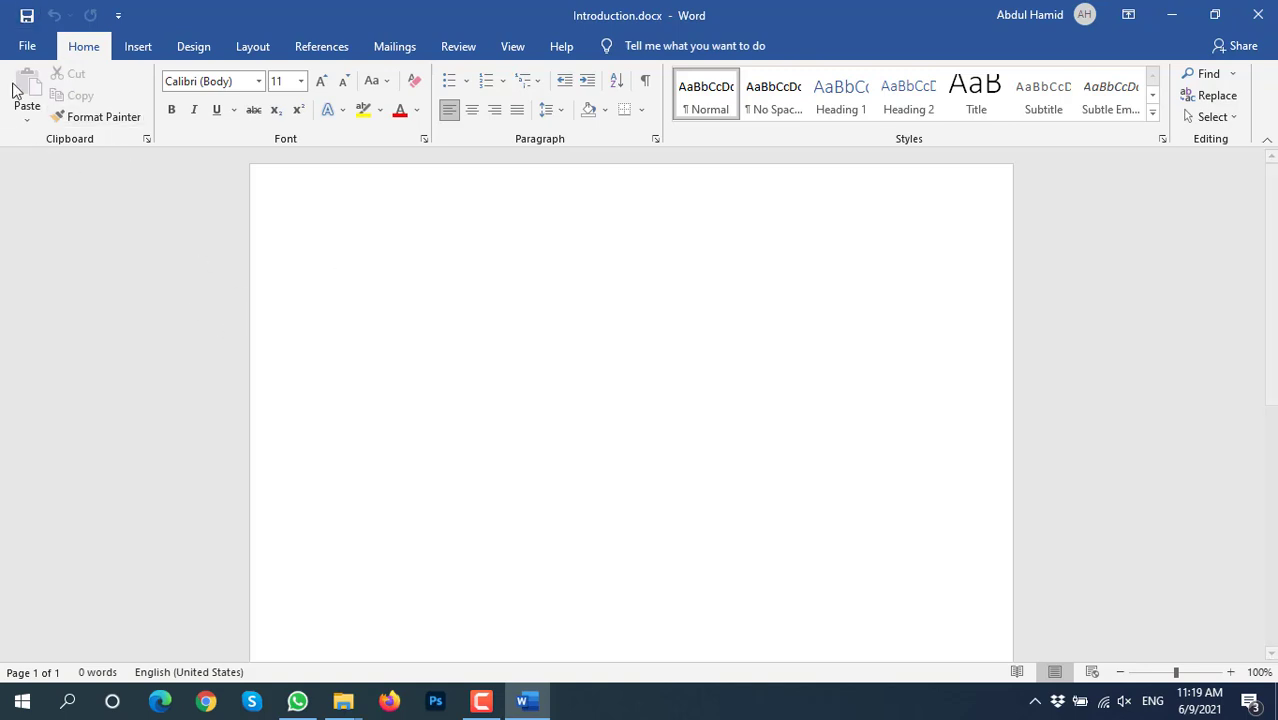
Step: Save the Introduction document
{"action": "left_click", "coordinate": [28, 47]}
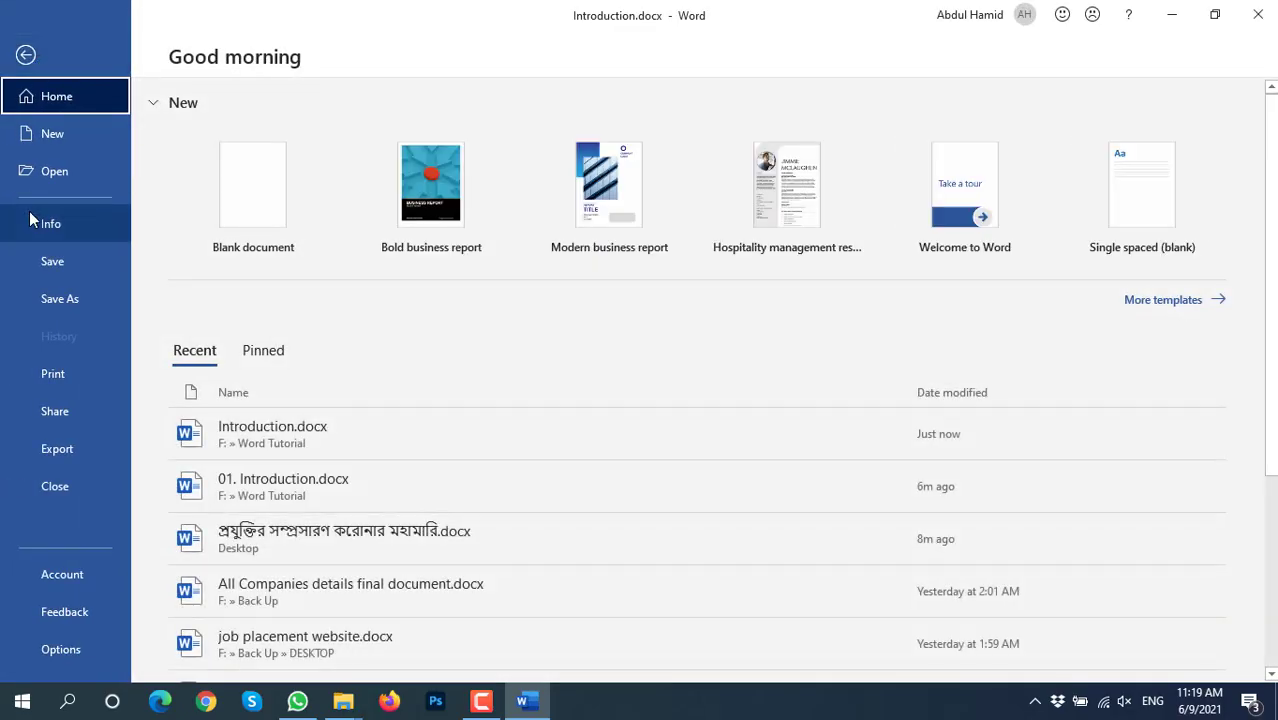
{"action": "left_click", "coordinate": [42, 261]}
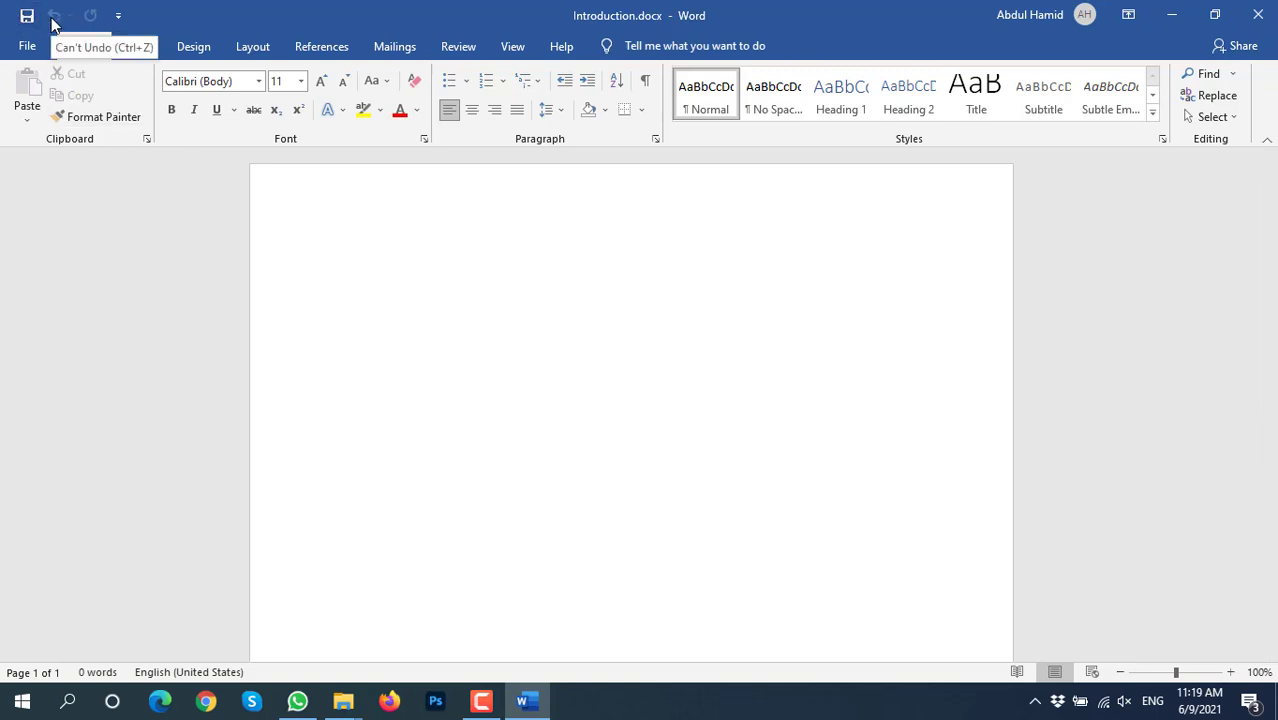
Step: Add the New command to the Quick Access Toolbar and try it by creating a blank document and closing it
{"action": "left_click", "coordinate": [118, 18]}
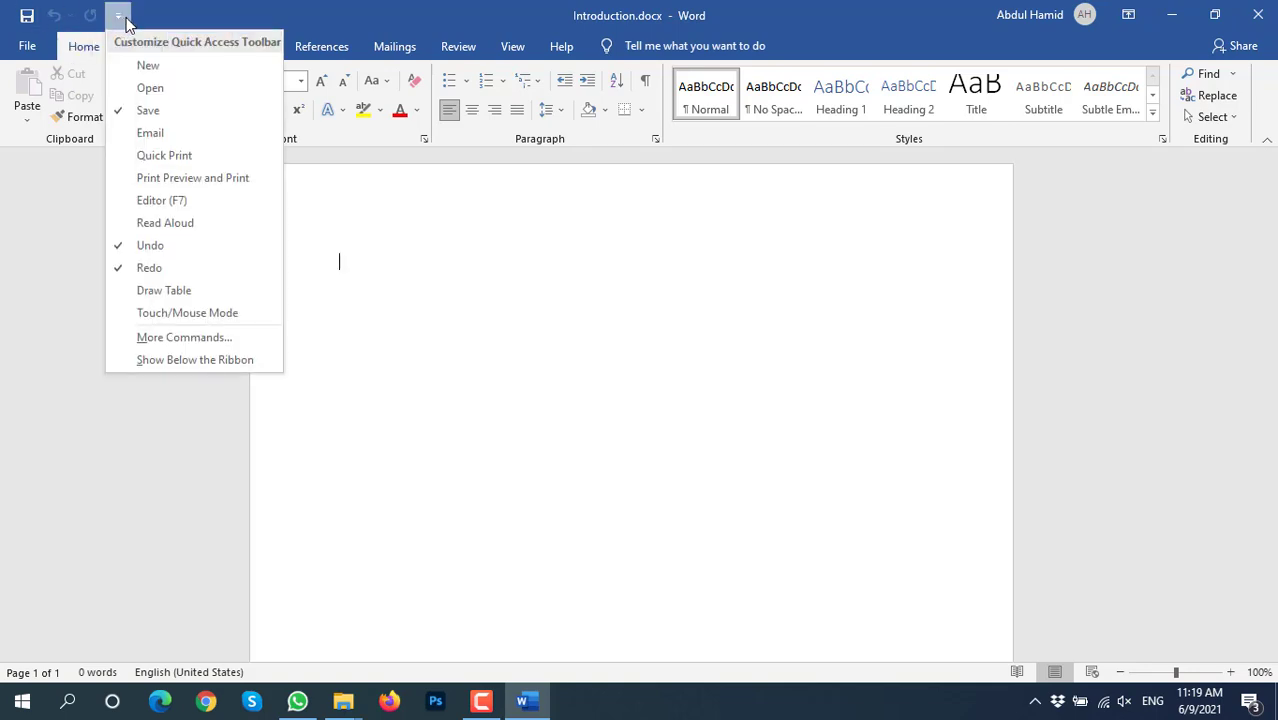
{"action": "left_click", "coordinate": [170, 65]}
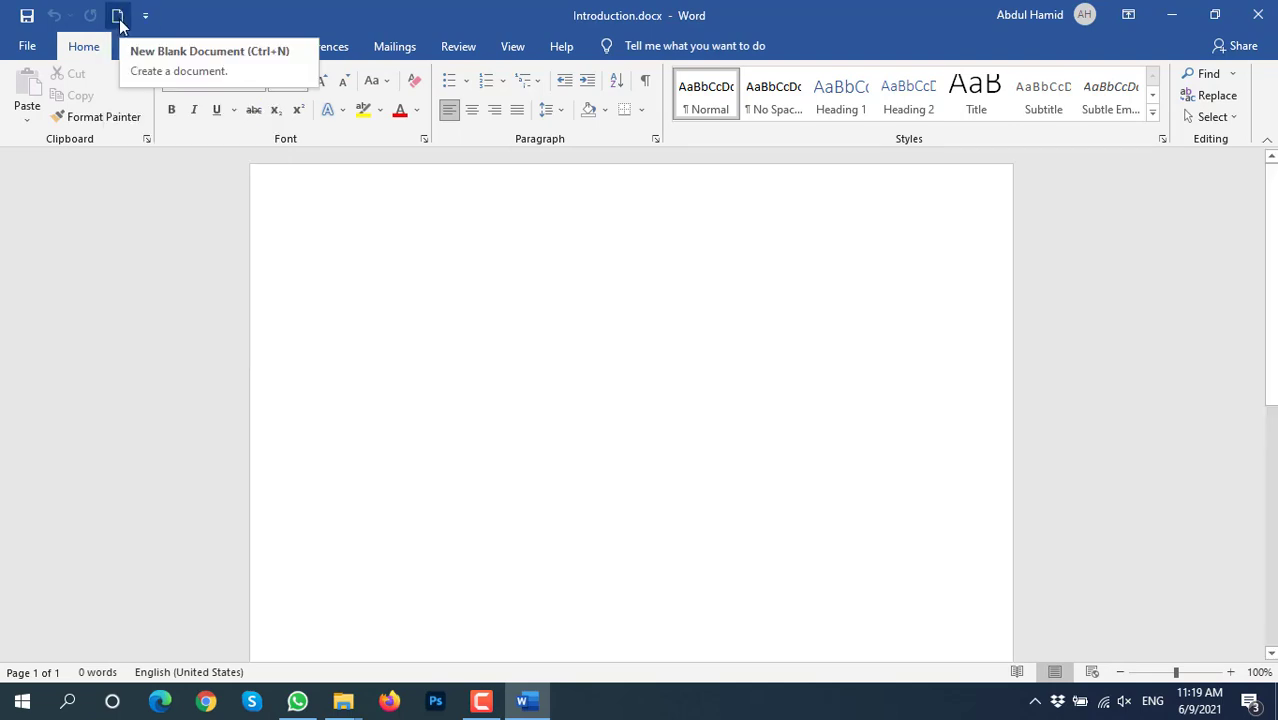
{"action": "left_click", "coordinate": [117, 15]}
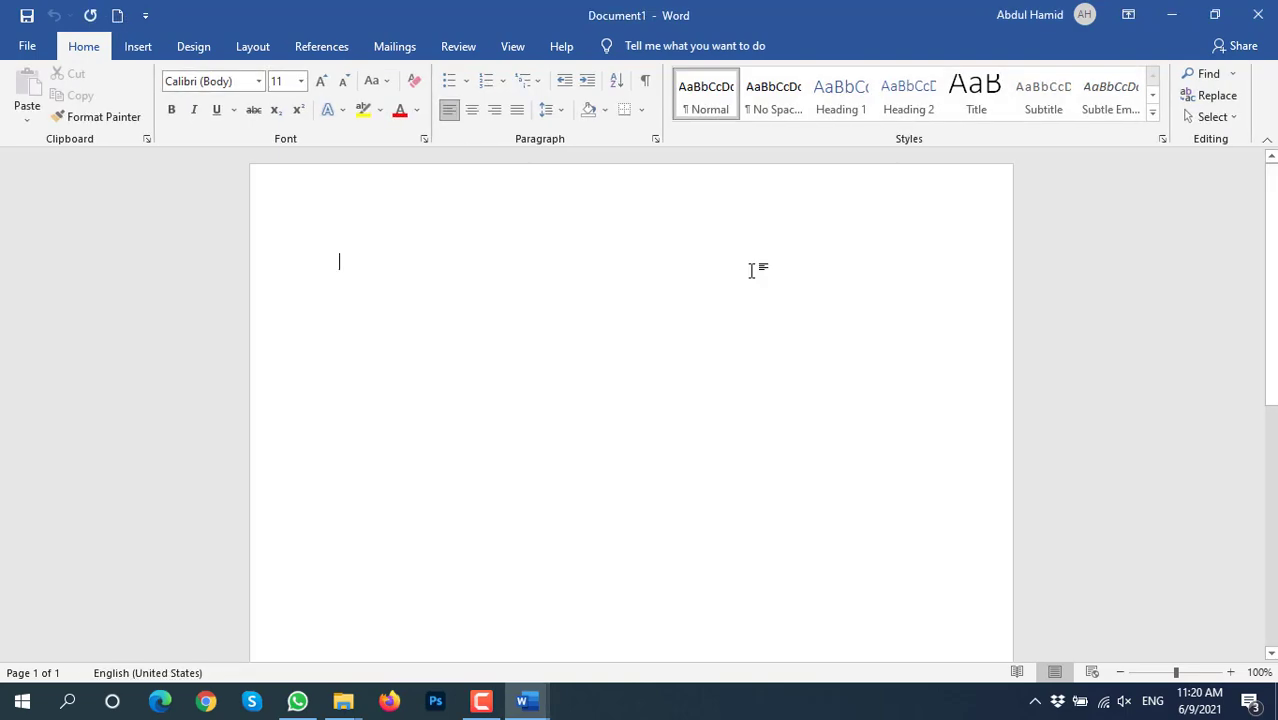
{"action": "left_click", "coordinate": [1258, 14]}
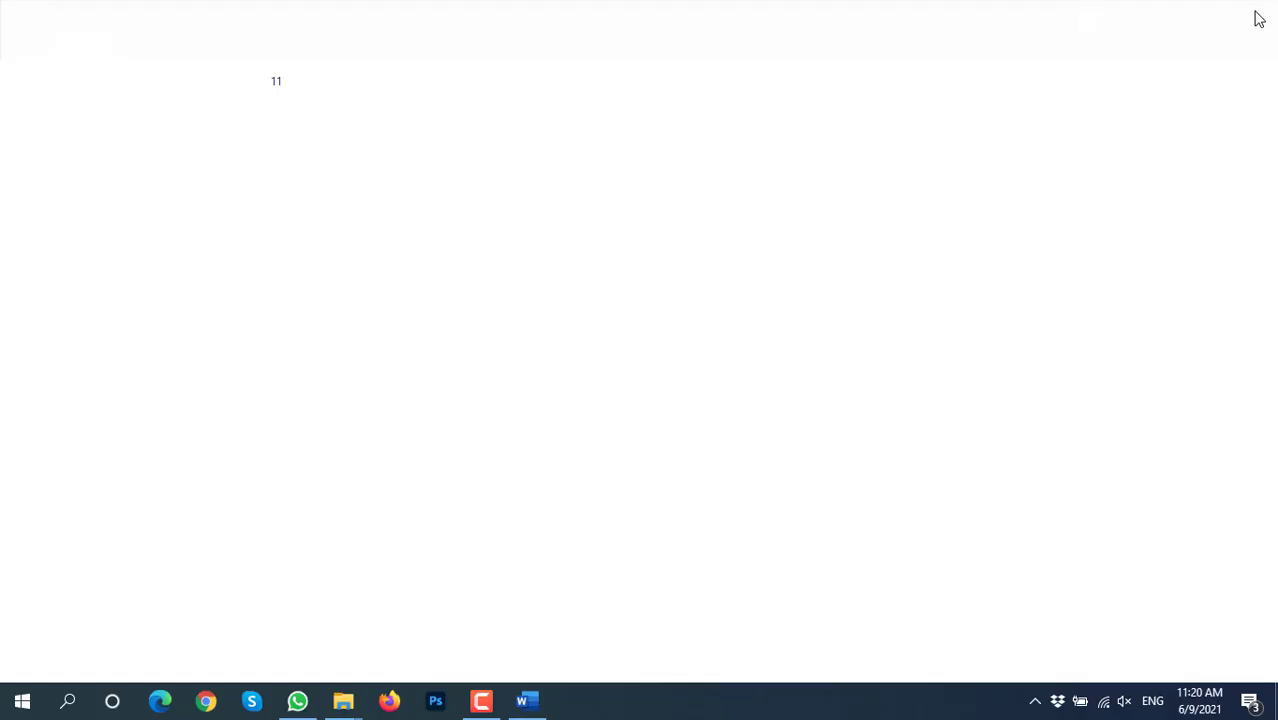
Step: Add the Draw Table command to the Quick Access Toolbar
{"action": "left_click", "coordinate": [145, 15]}
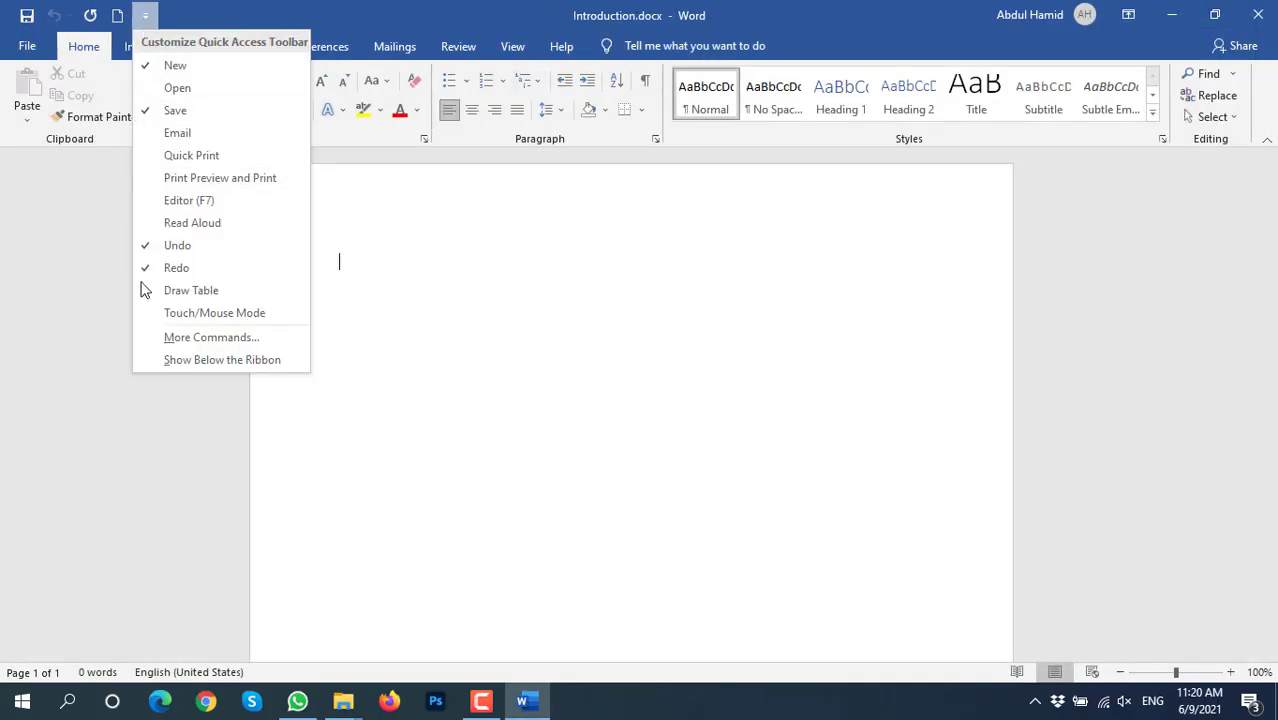
{"action": "left_click", "coordinate": [190, 290]}
{"action": "left_click", "coordinate": [172, 15]}
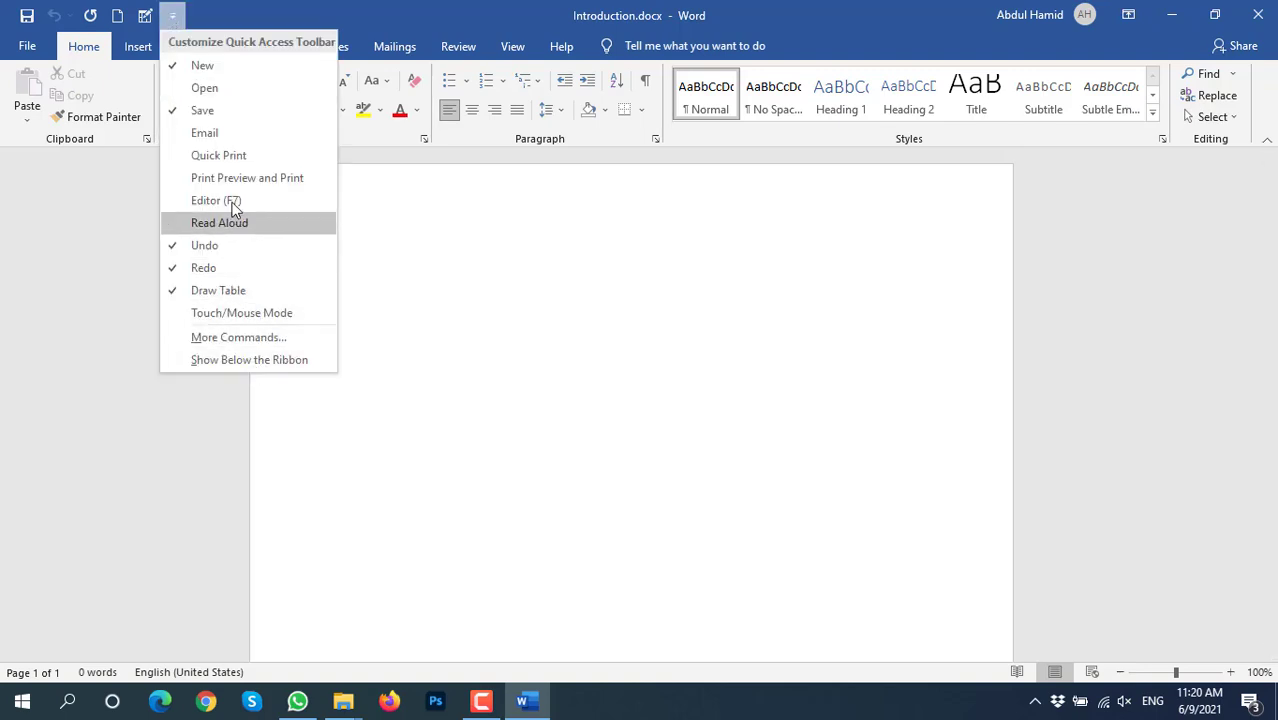
{"action": "left_click", "coordinate": [455, 245]}
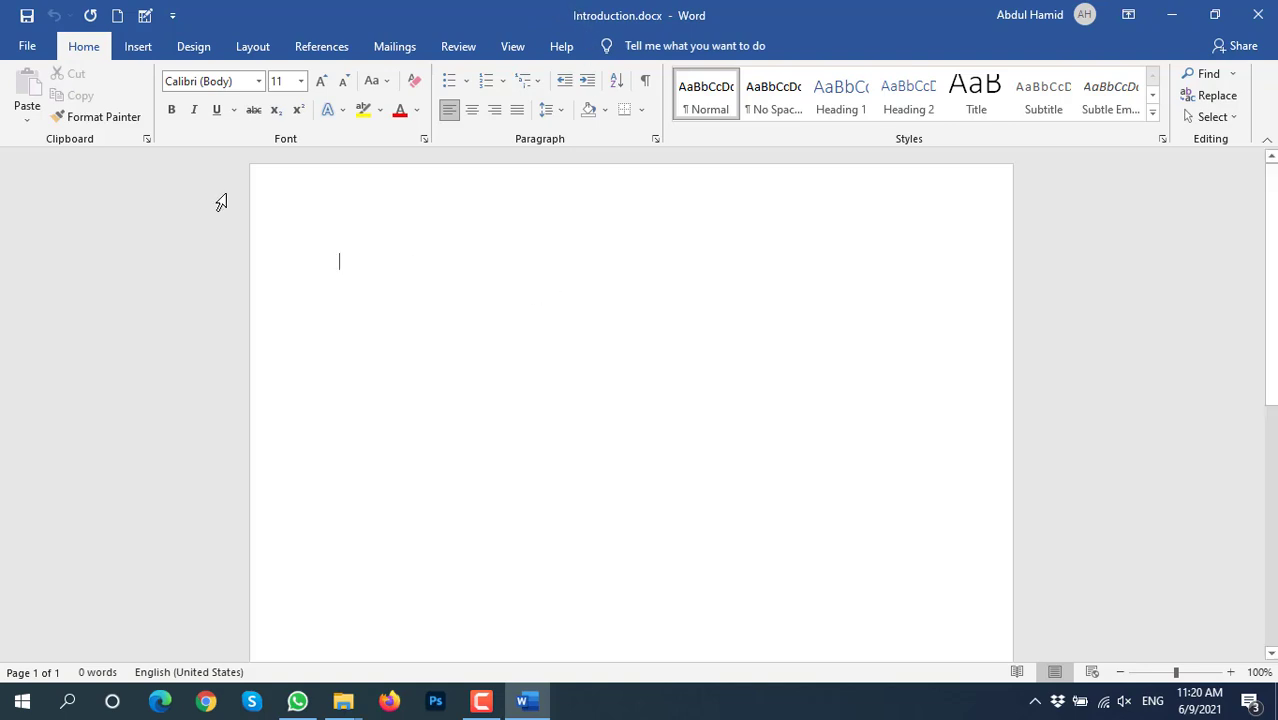
Step: Look over the file start page and the Insert, Design and Layout commands, and return to the Home commands
{"action": "left_click", "coordinate": [29, 47]}
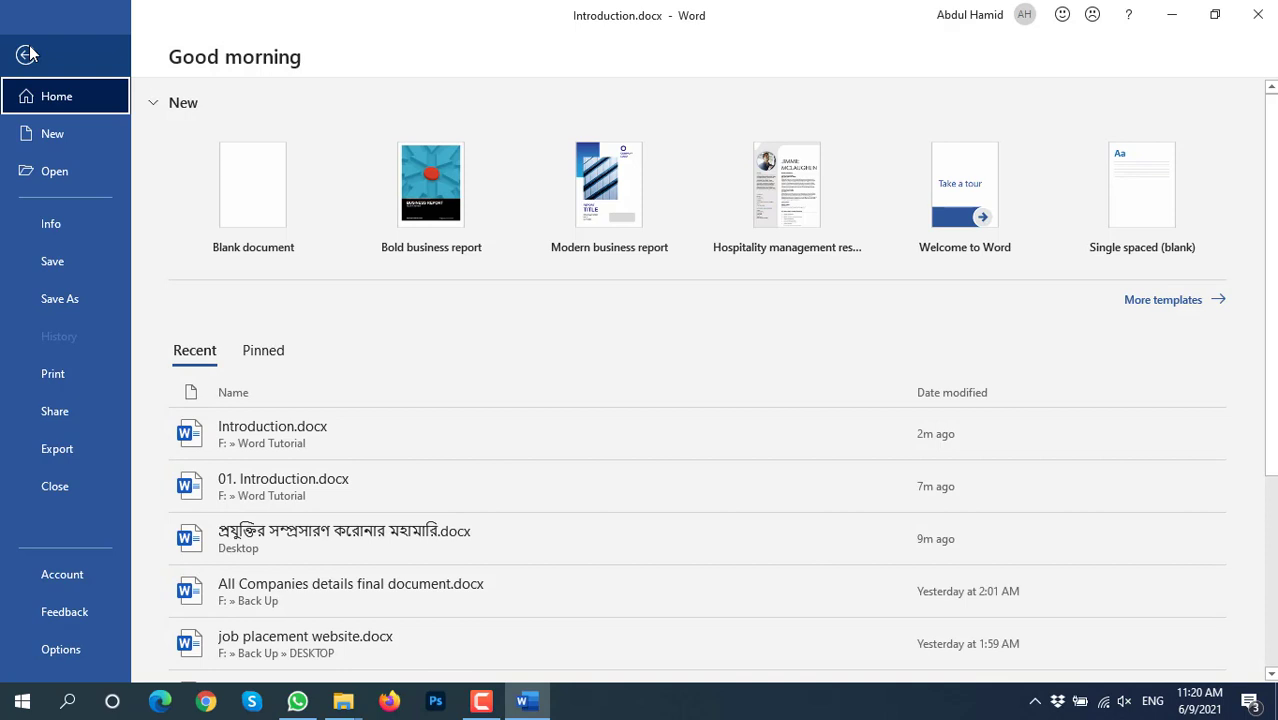
{"action": "left_click", "coordinate": [25, 54]}
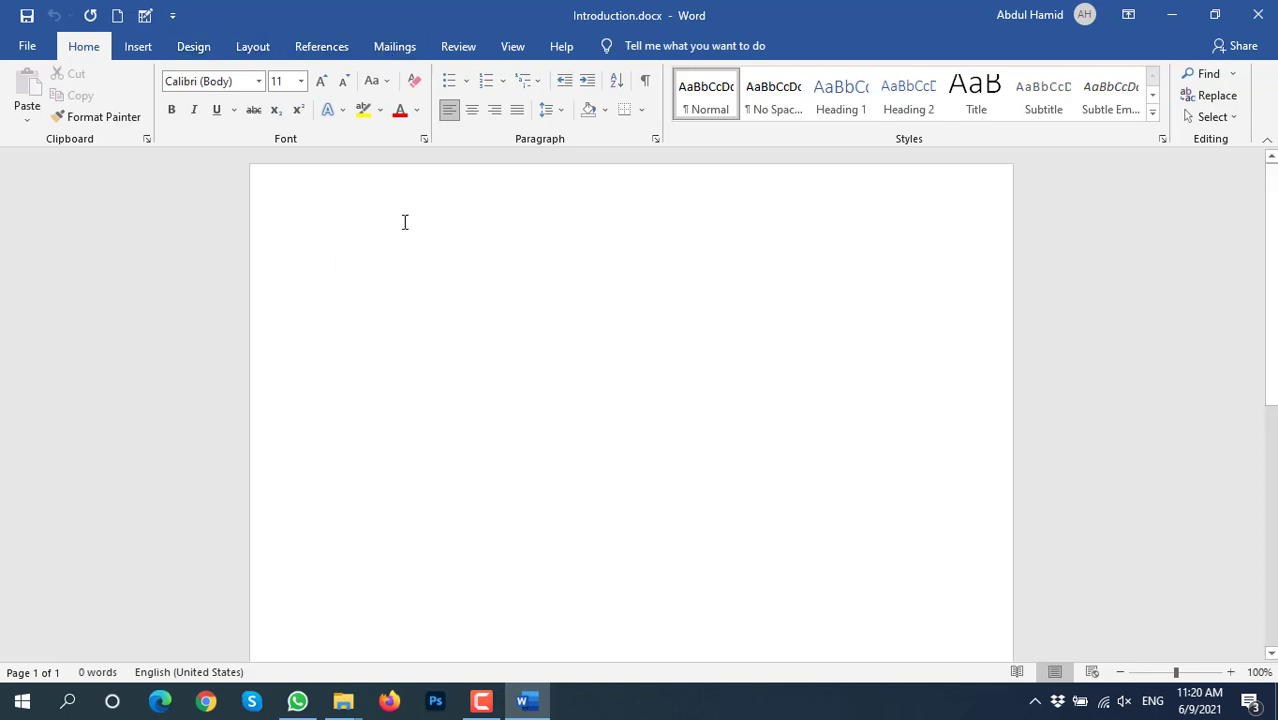
{"action": "left_click", "coordinate": [155, 47]}
{"action": "left_click", "coordinate": [216, 50]}
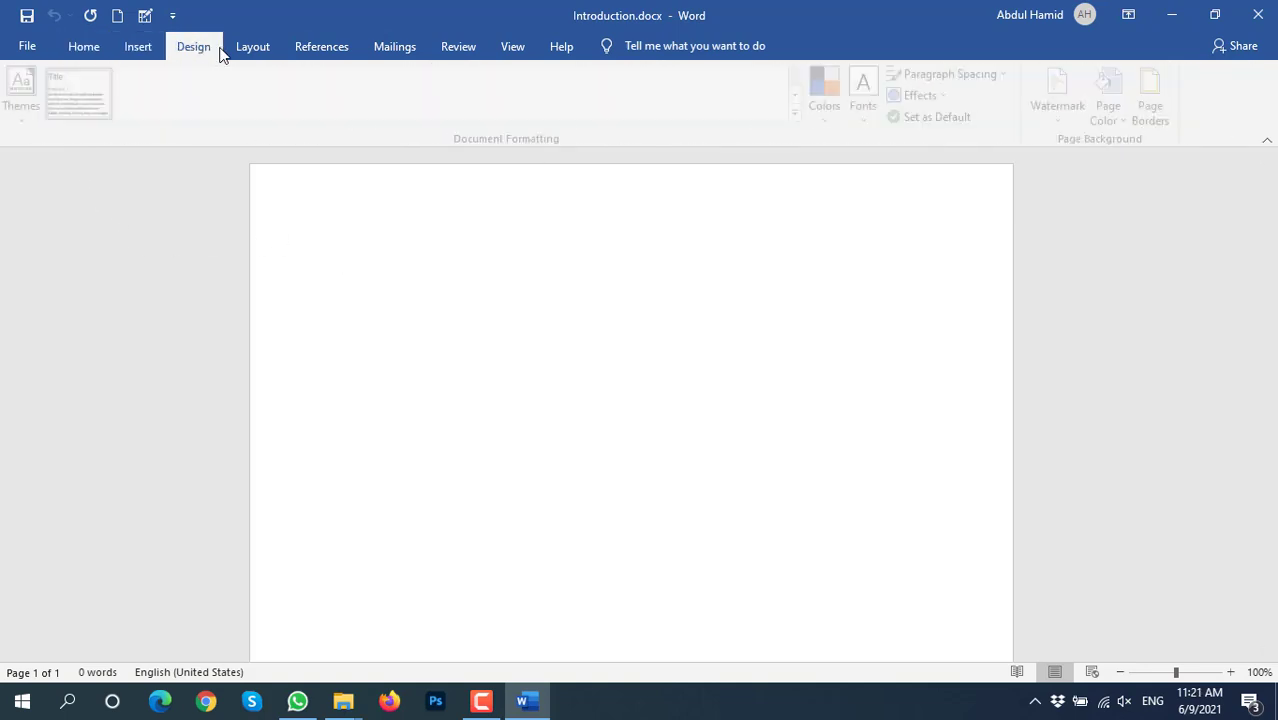
{"action": "left_click", "coordinate": [262, 49]}
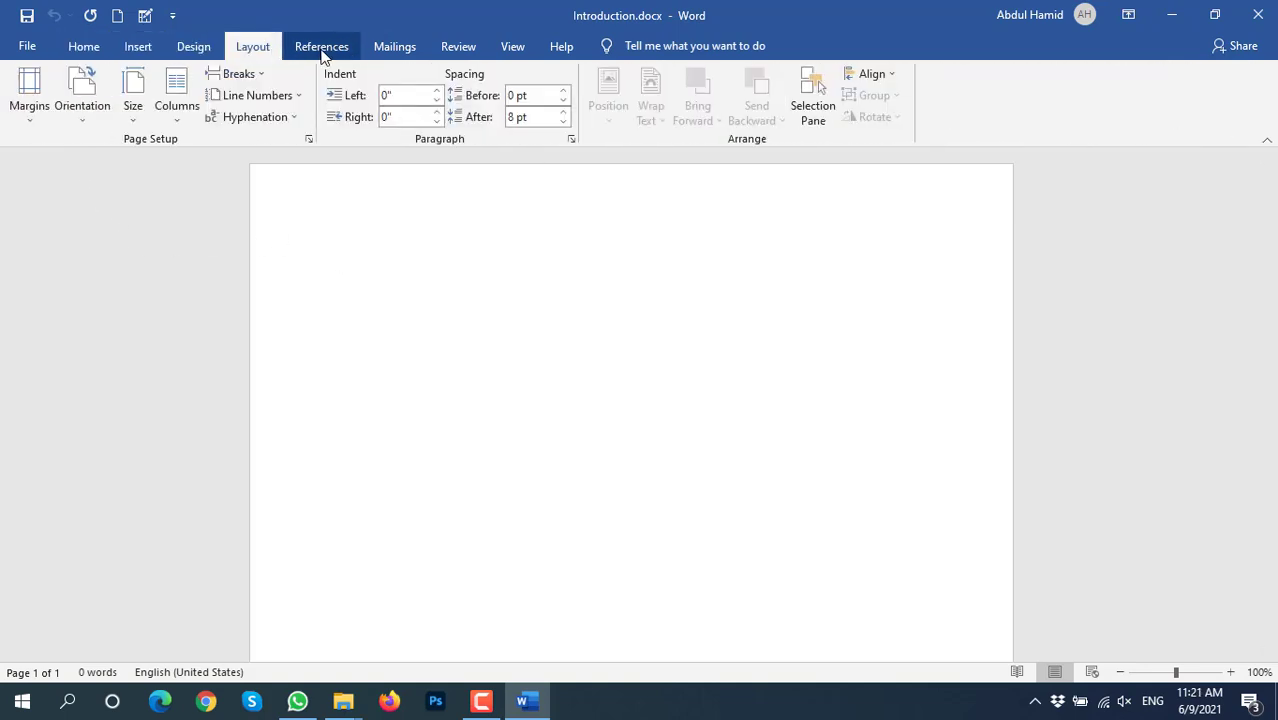
{"action": "left_click", "coordinate": [84, 54]}
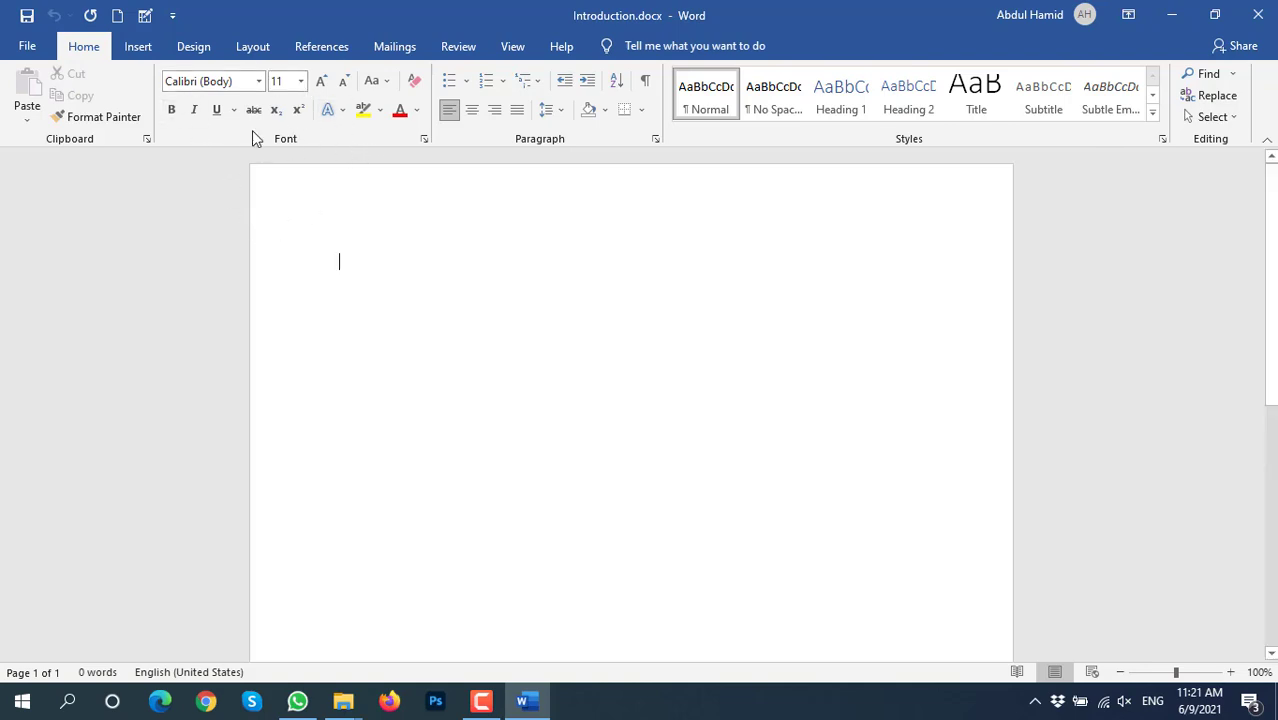
Step: View the detailed Font settings and the Paragraph indent and spacing settings, closing both without changes
{"action": "left_click", "coordinate": [425, 142]}
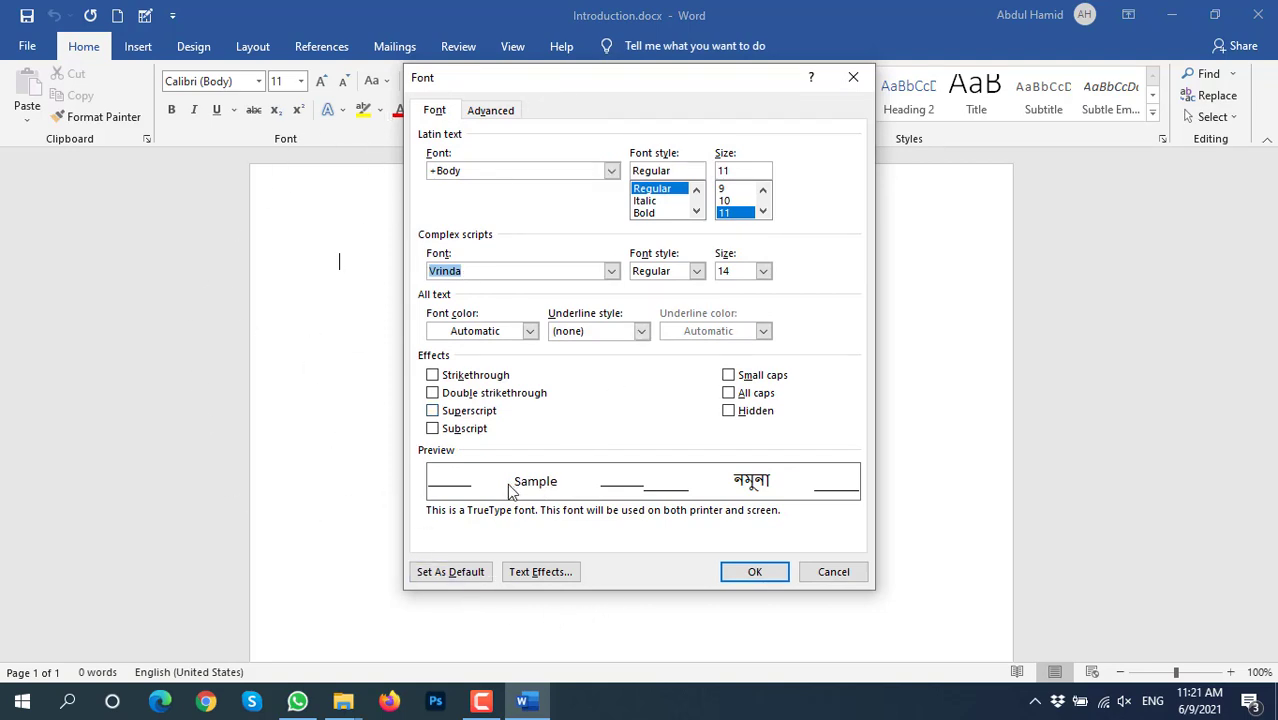
{"action": "left_click", "coordinate": [814, 575]}
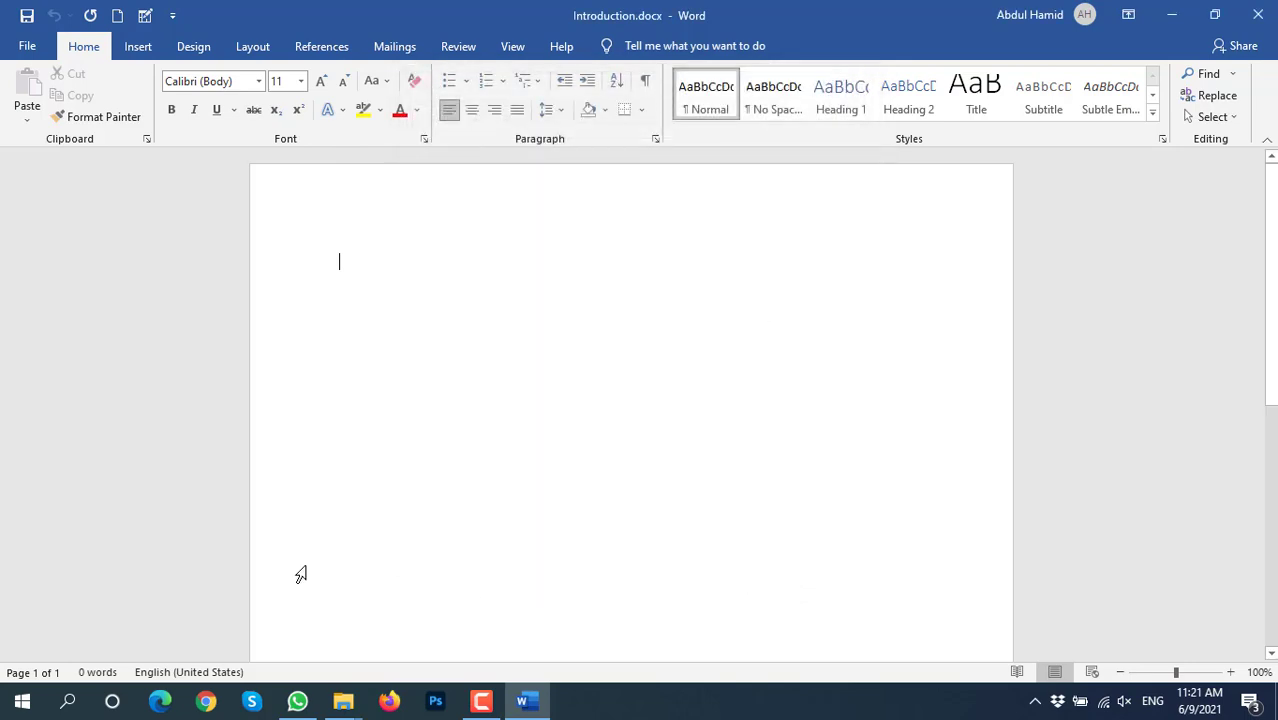
{"action": "left_click", "coordinate": [655, 142]}
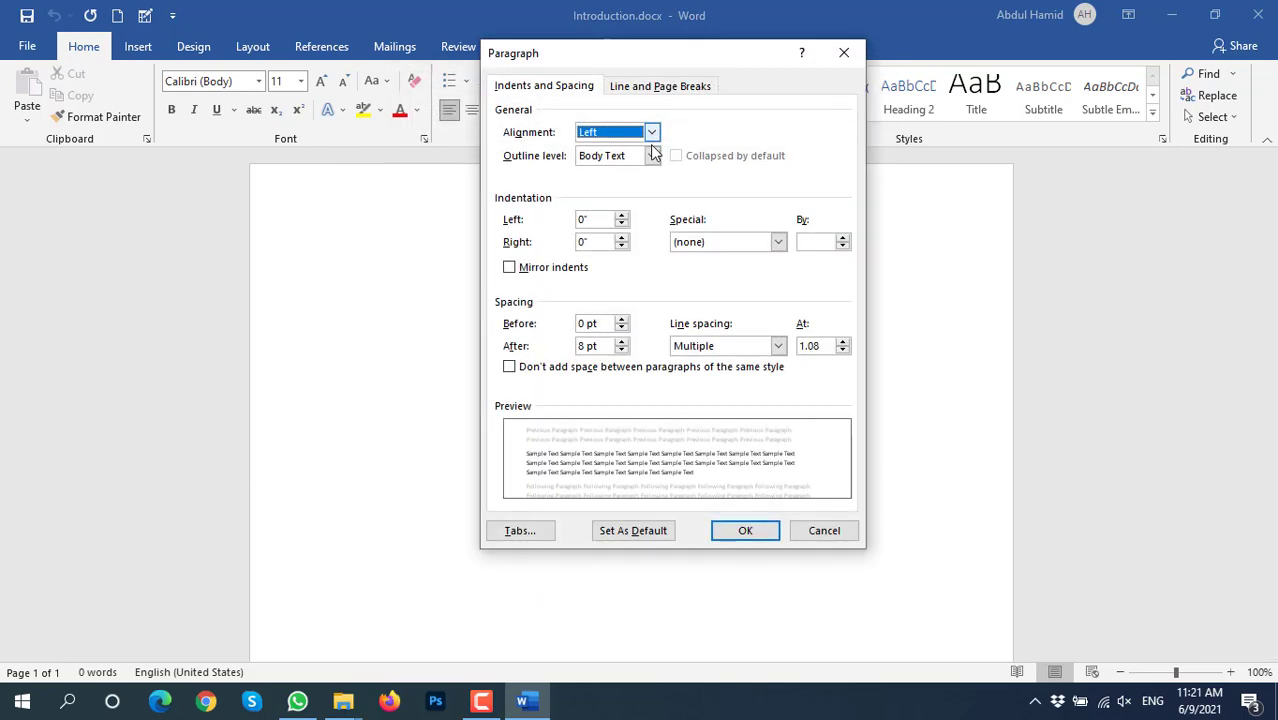
{"action": "left_click", "coordinate": [843, 52]}
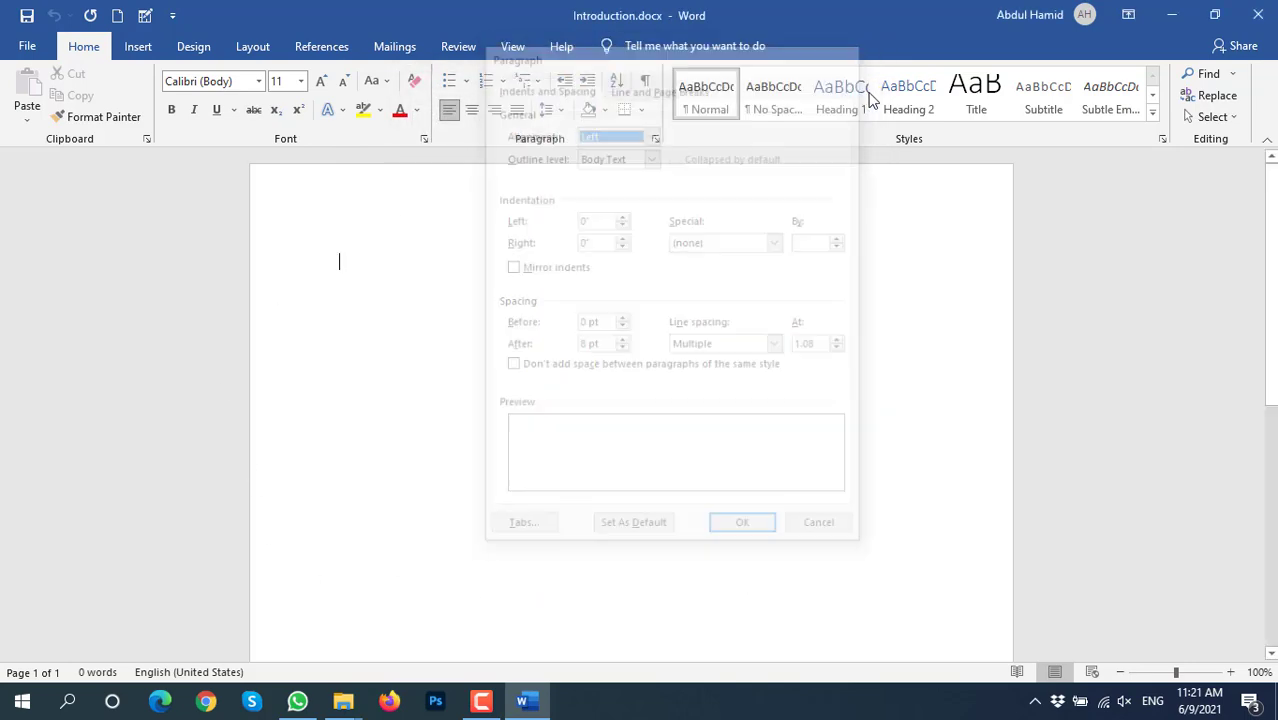
Step: View the full list of text styles and the Select options, and dismiss both
{"action": "left_click", "coordinate": [1162, 139]}
{"action": "left_click", "coordinate": [1228, 165]}
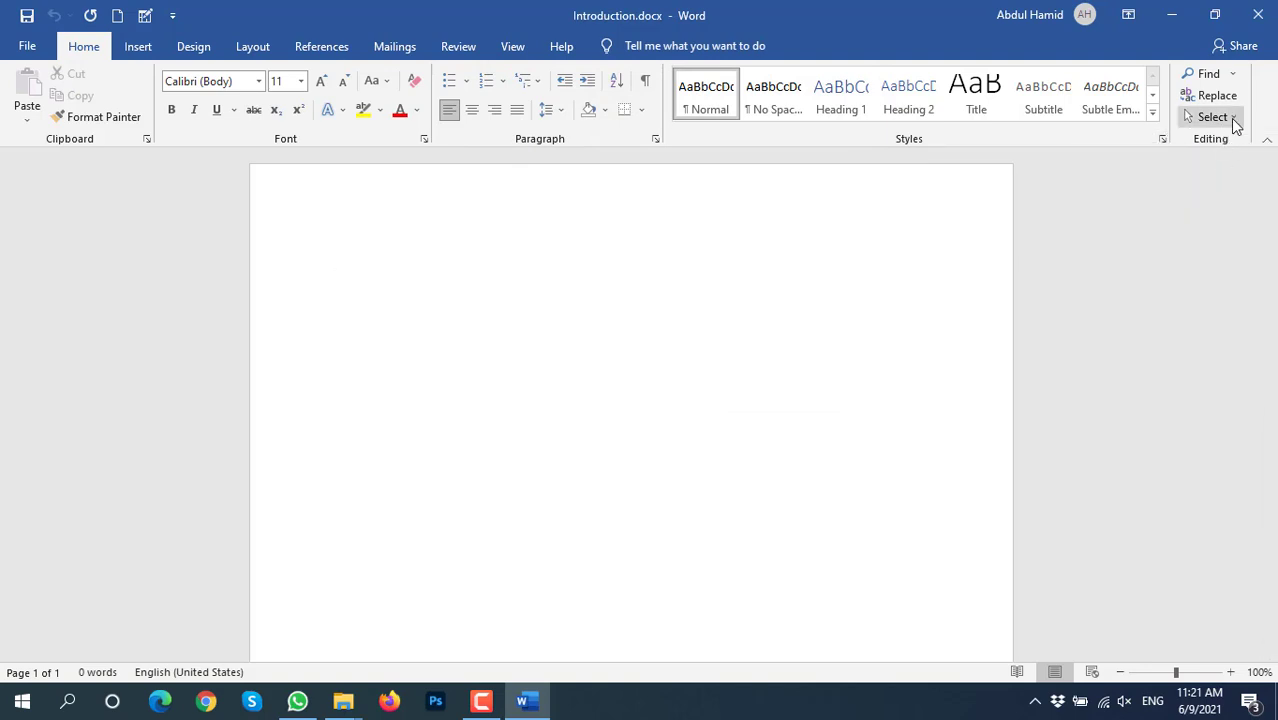
{"action": "left_click", "coordinate": [1212, 116]}
{"action": "left_click", "coordinate": [422, 352]}
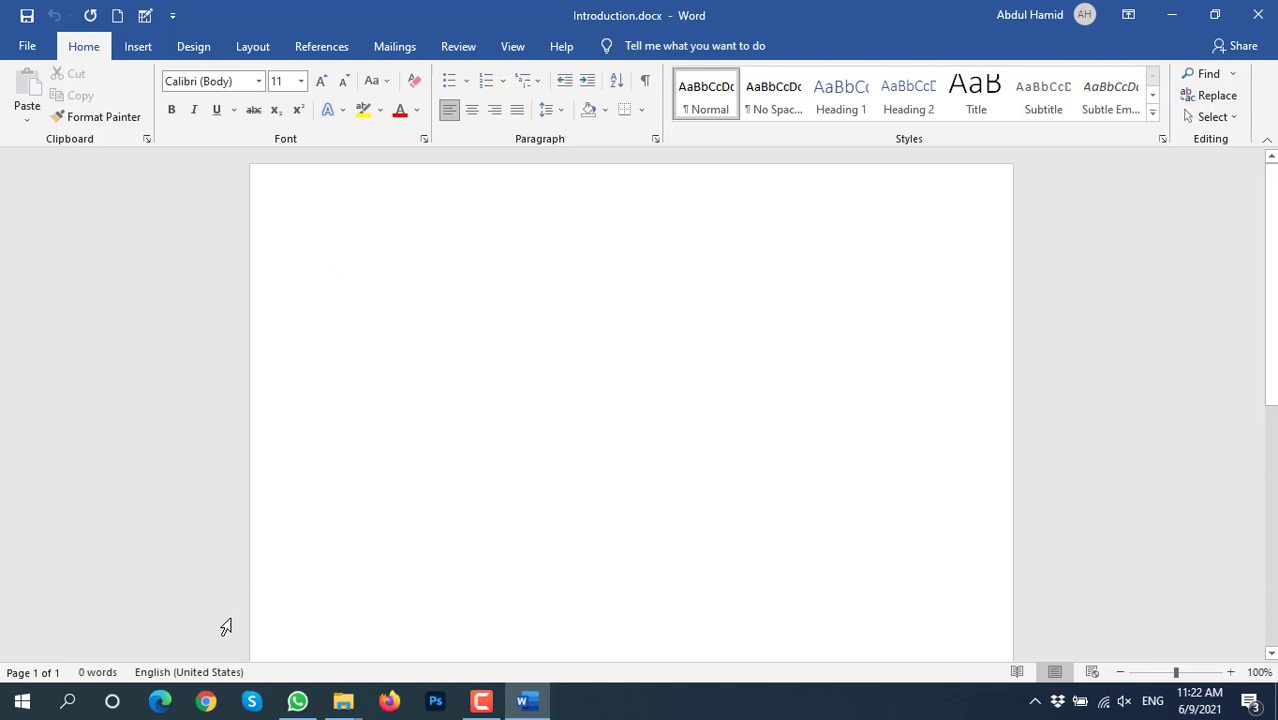
Step: View the document's page navigation and its word count statistics, closing each one
{"action": "left_click", "coordinate": [38, 674]}
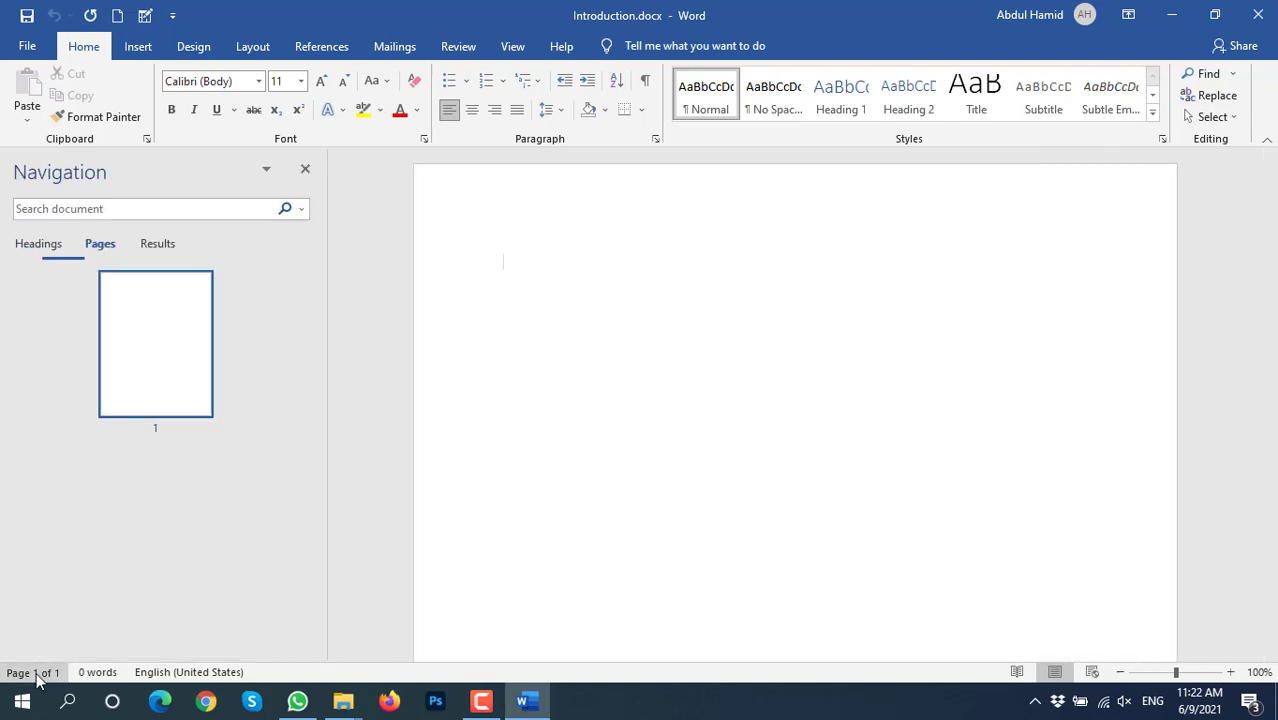
{"action": "left_click", "coordinate": [305, 169]}
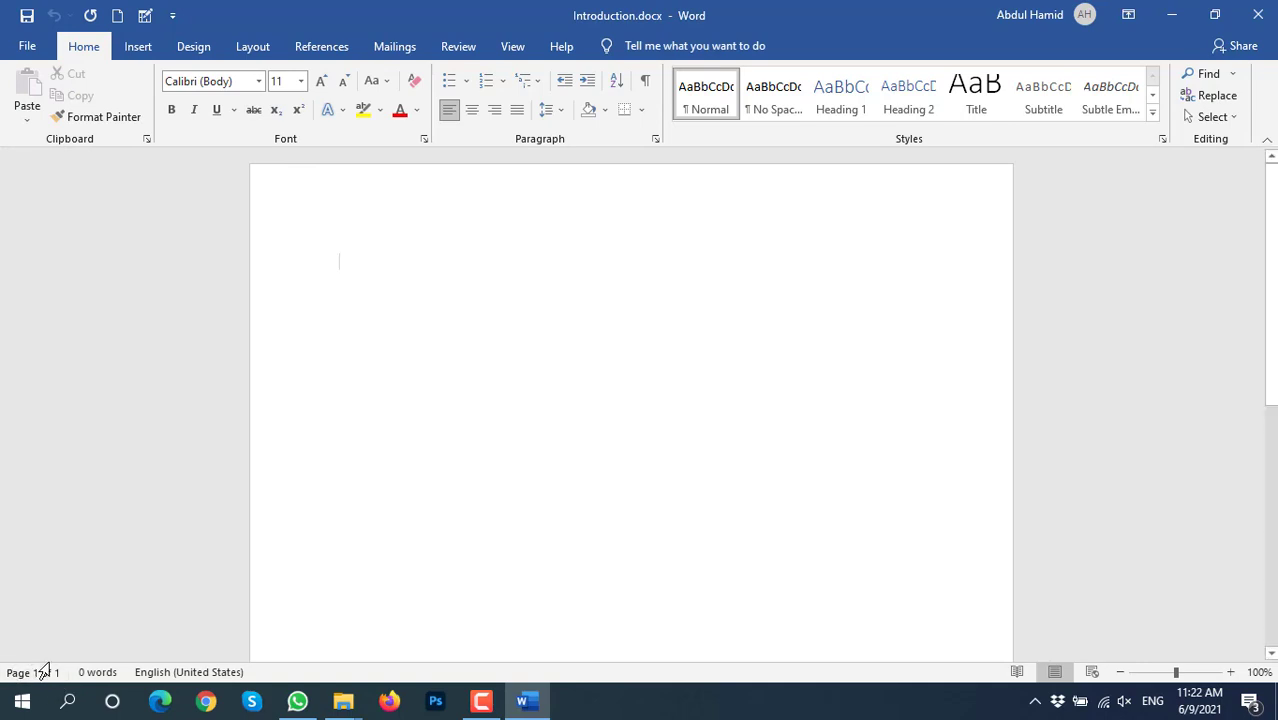
{"action": "left_click", "coordinate": [97, 672]}
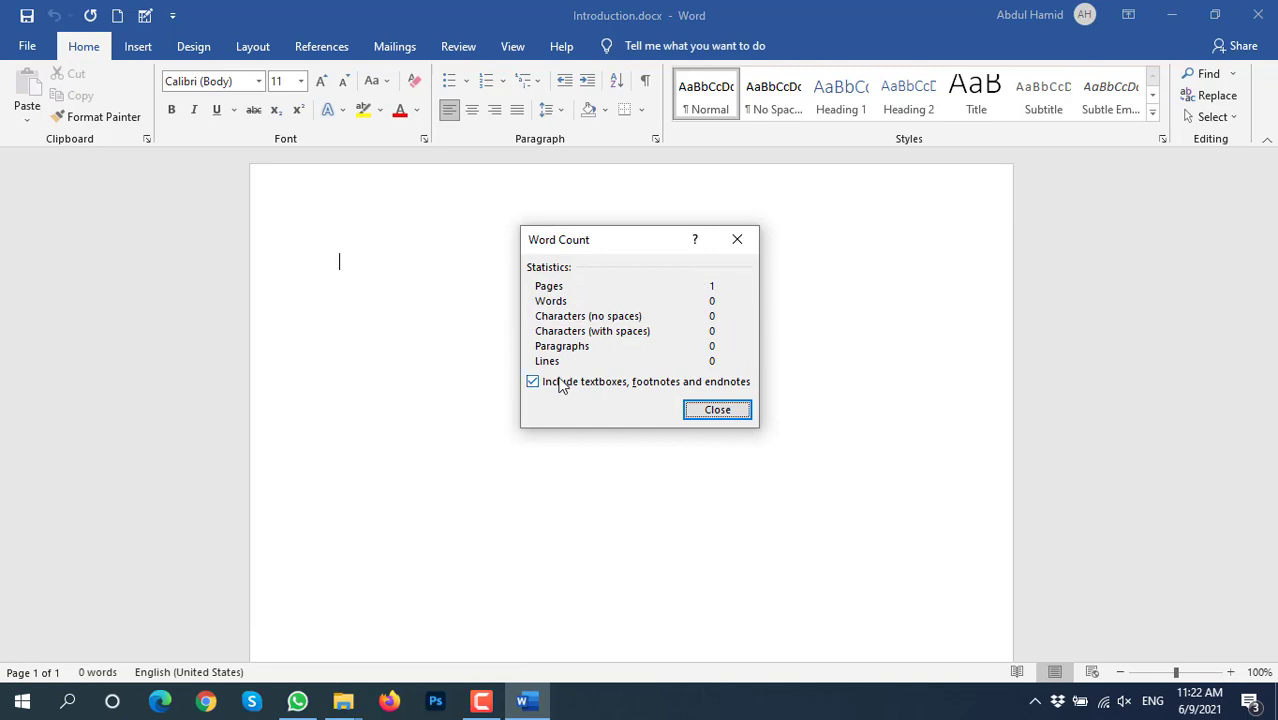
{"action": "left_click", "coordinate": [740, 240]}
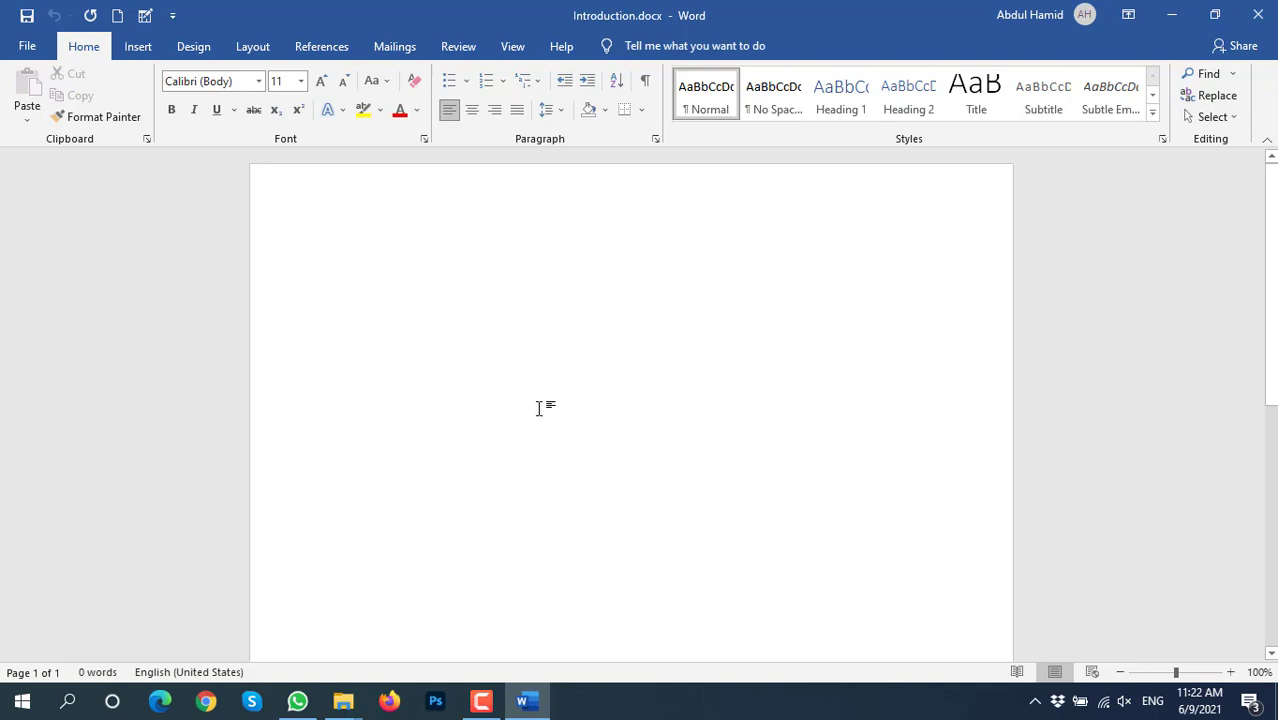
Step: Browse the available proofing languages and cancel without changing the document's language
{"action": "left_click", "coordinate": [232, 674]}
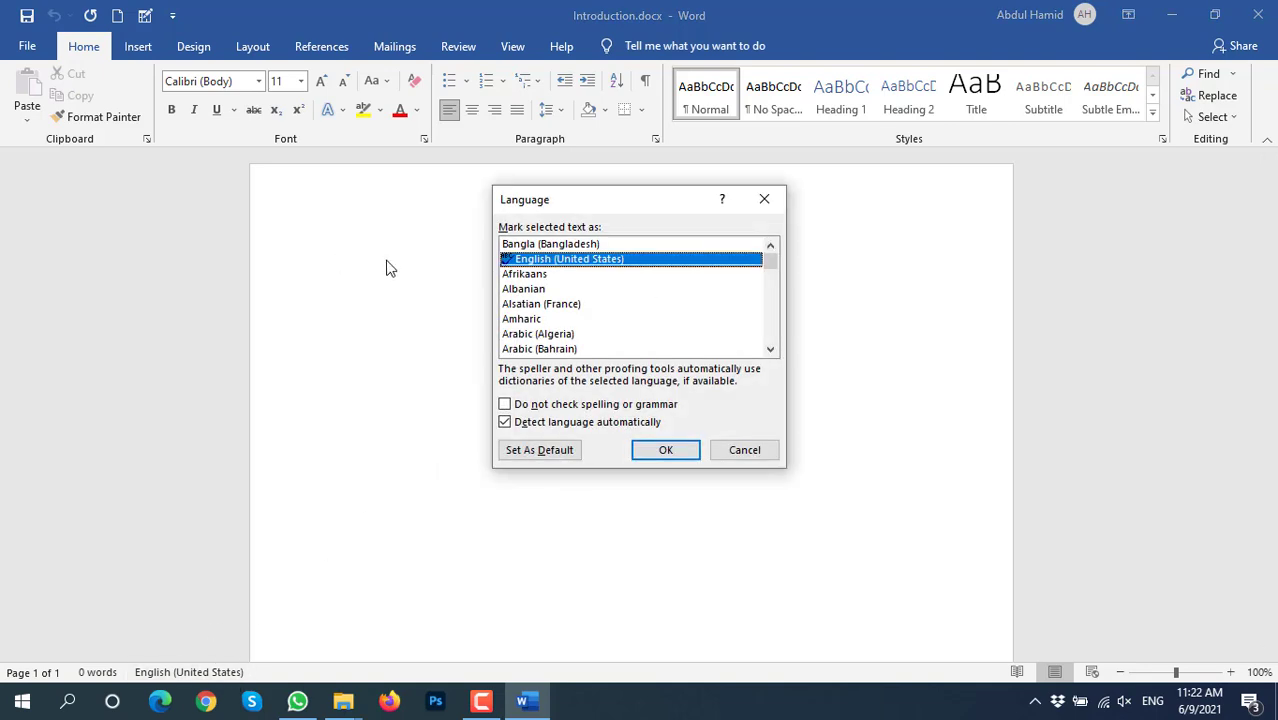
{"action": "scroll", "coordinate": [568, 296], "scroll_direction": "down", "scroll_amount": 8}
{"action": "scroll", "coordinate": [569, 307], "scroll_direction": "down", "scroll_amount": 20}
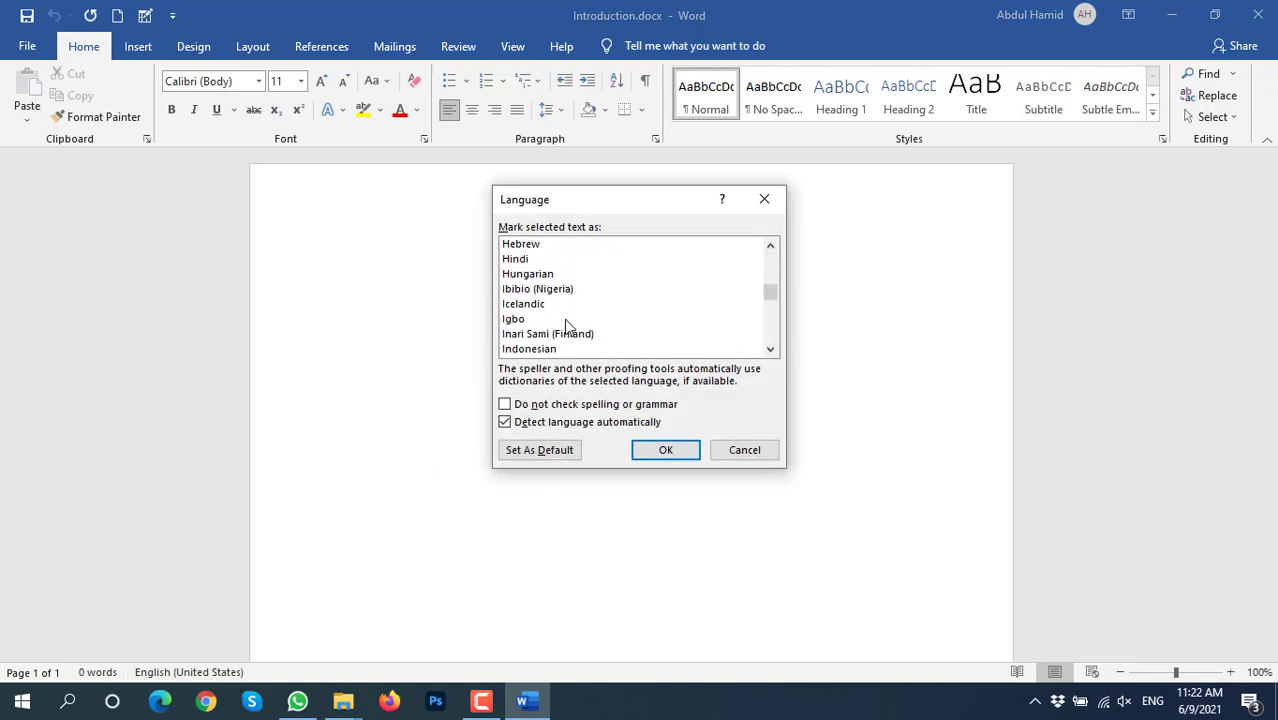
{"action": "scroll", "coordinate": [568, 333], "scroll_direction": "down", "scroll_amount": 20}
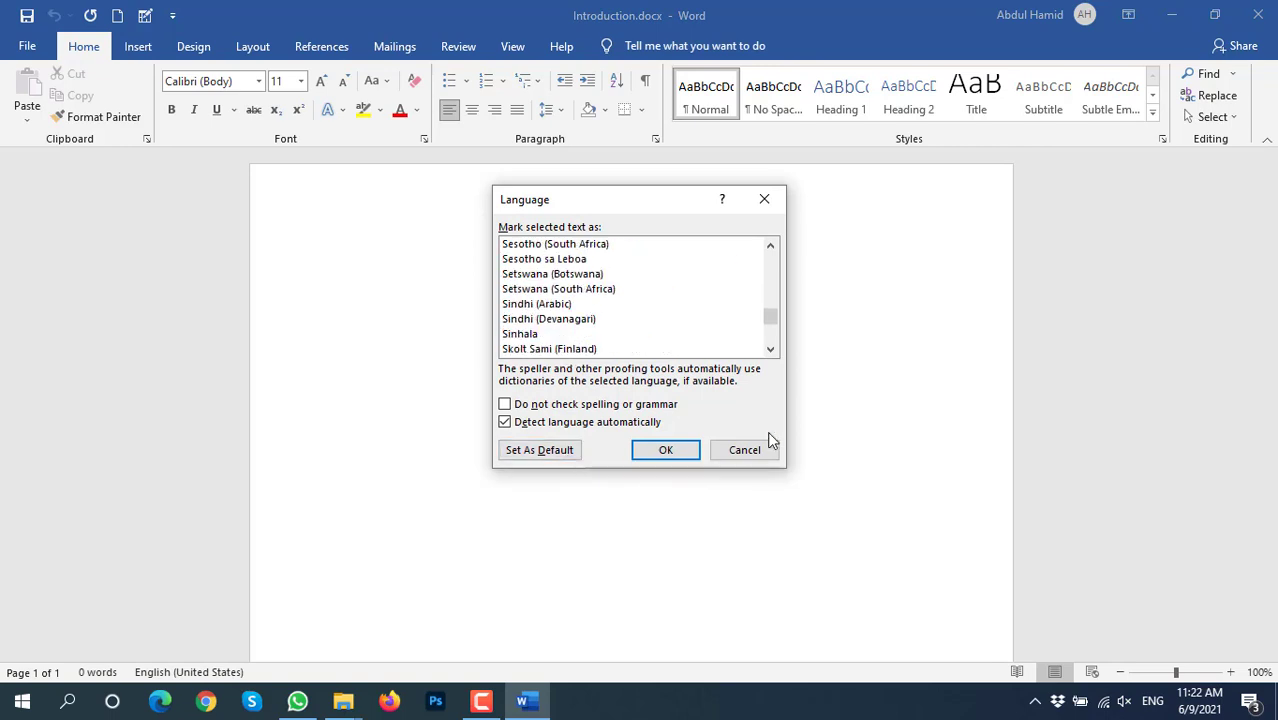
{"action": "left_click", "coordinate": [745, 450]}
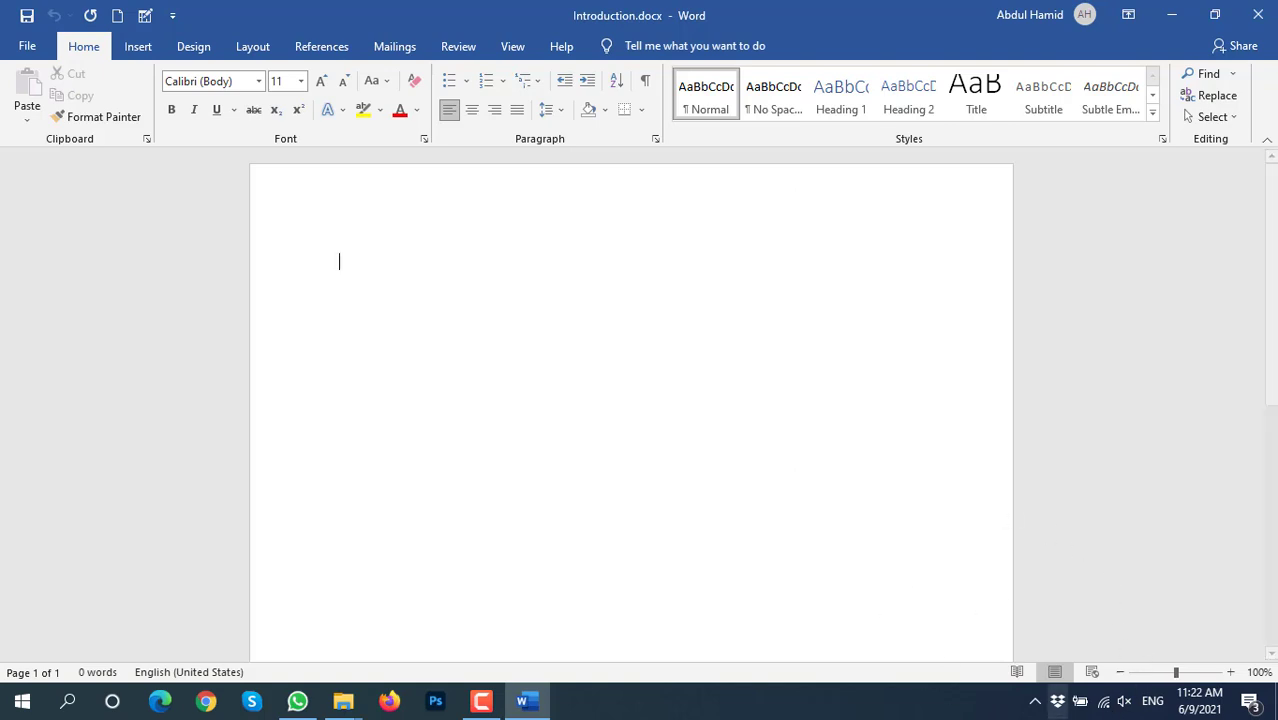
Step: View the document in Read Mode and return to Print Layout, and zoom out to 10% and back to 98%
{"action": "left_click", "coordinate": [1018, 674]}
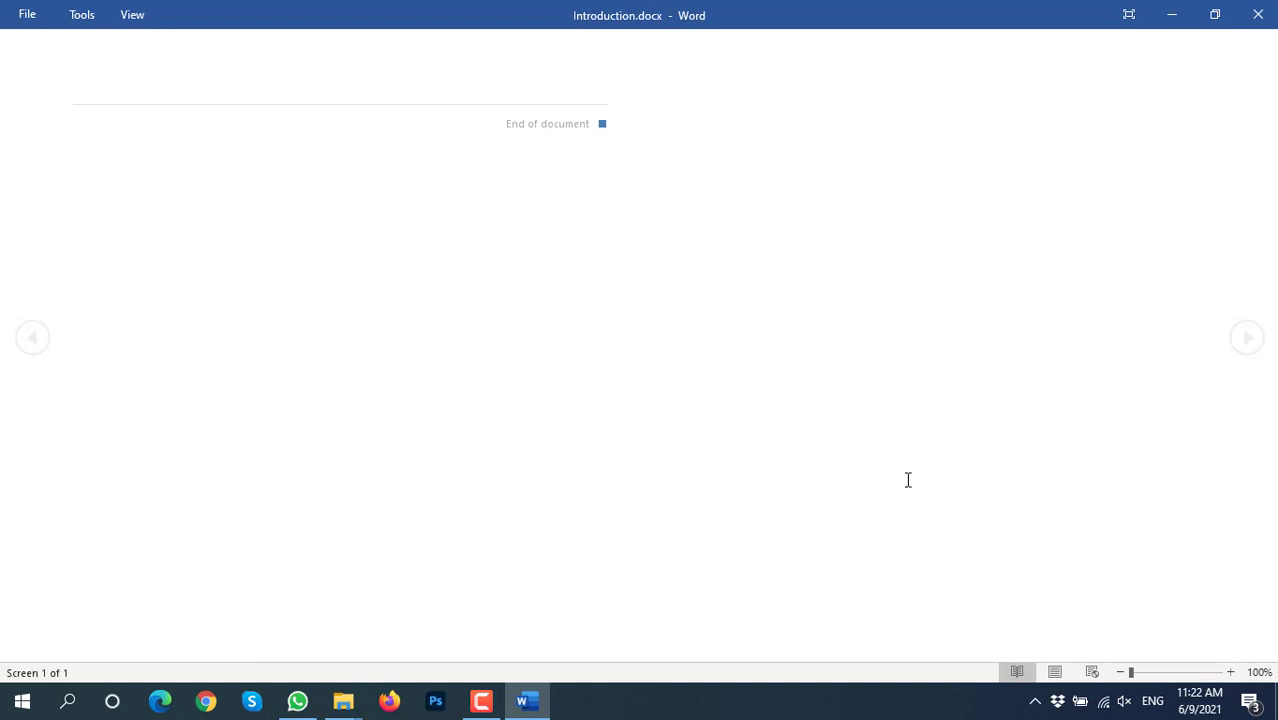
{"action": "left_click", "coordinate": [1063, 673]}
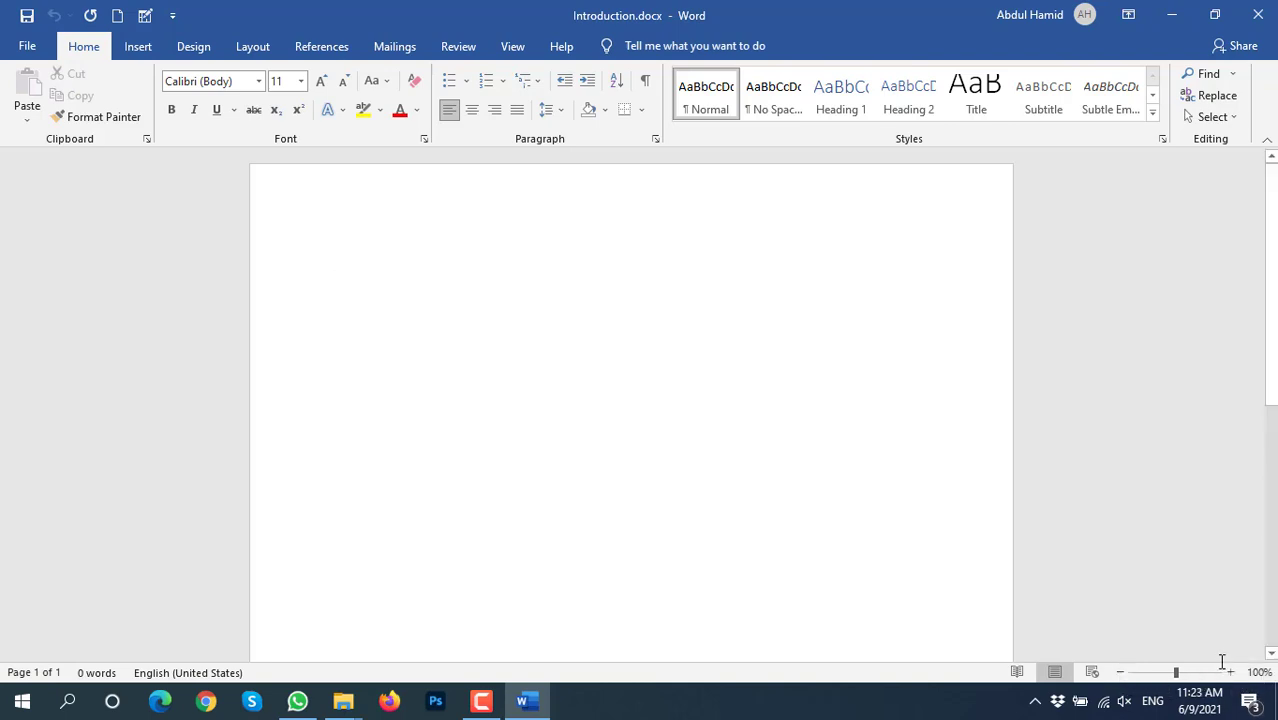
{"action": "left_click_drag", "start_coordinate": [1179, 672], "coordinate": [1122, 673]}
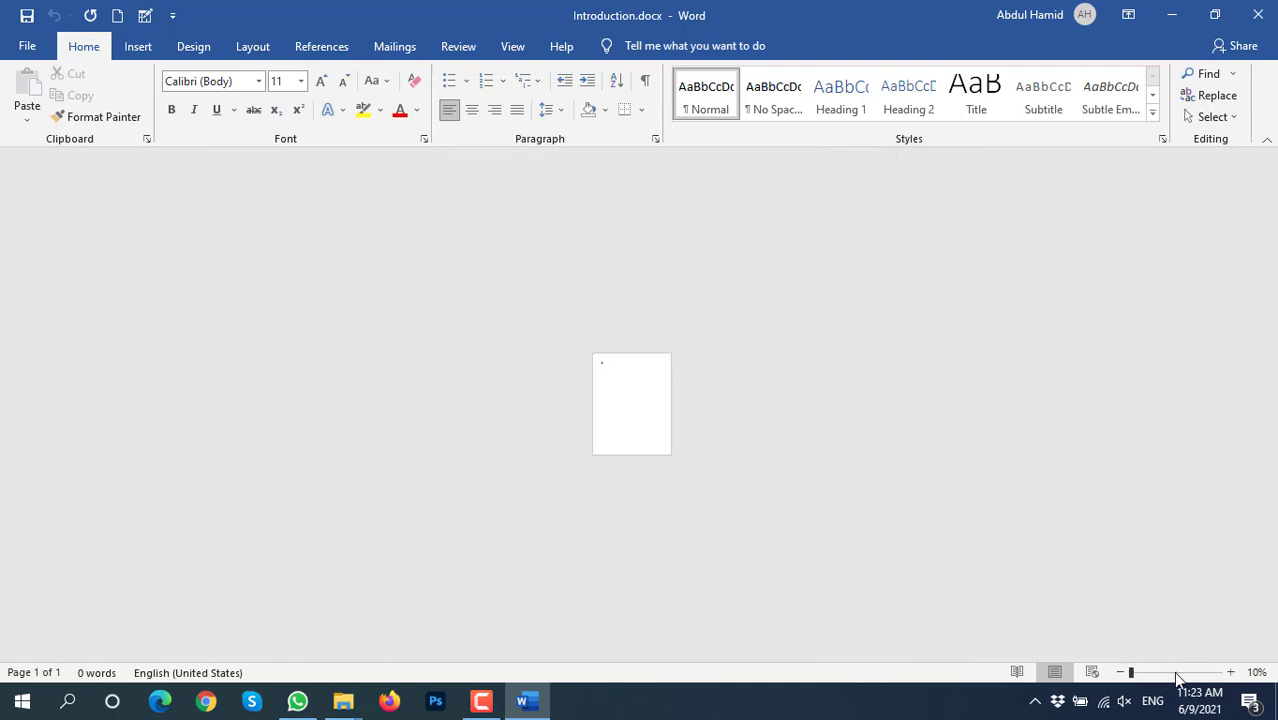
{"action": "left_click", "coordinate": [1176, 673]}
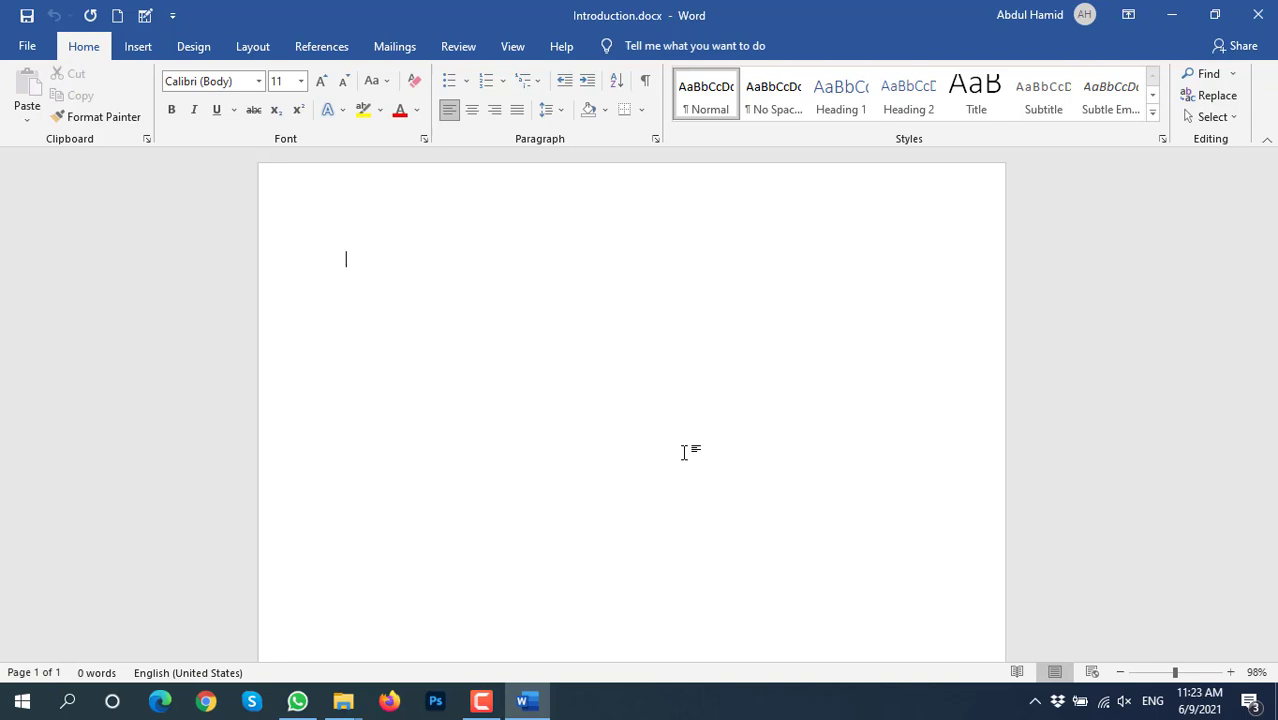
Step: Enter the sample lines "Home" and "Pran" on the page, and delete all of the text
{"action": "type", "text": "Home"}
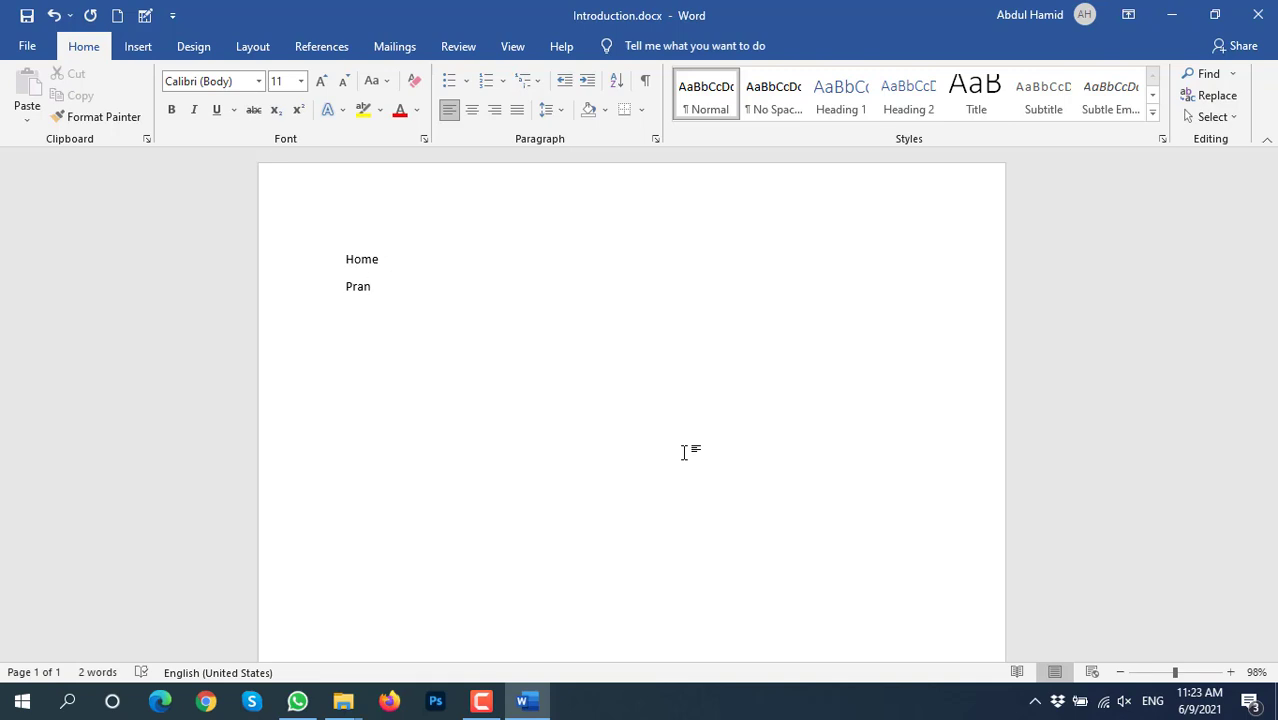
{"action": "left_click_drag", "start_coordinate": [533, 322], "coordinate": [216, 168]}
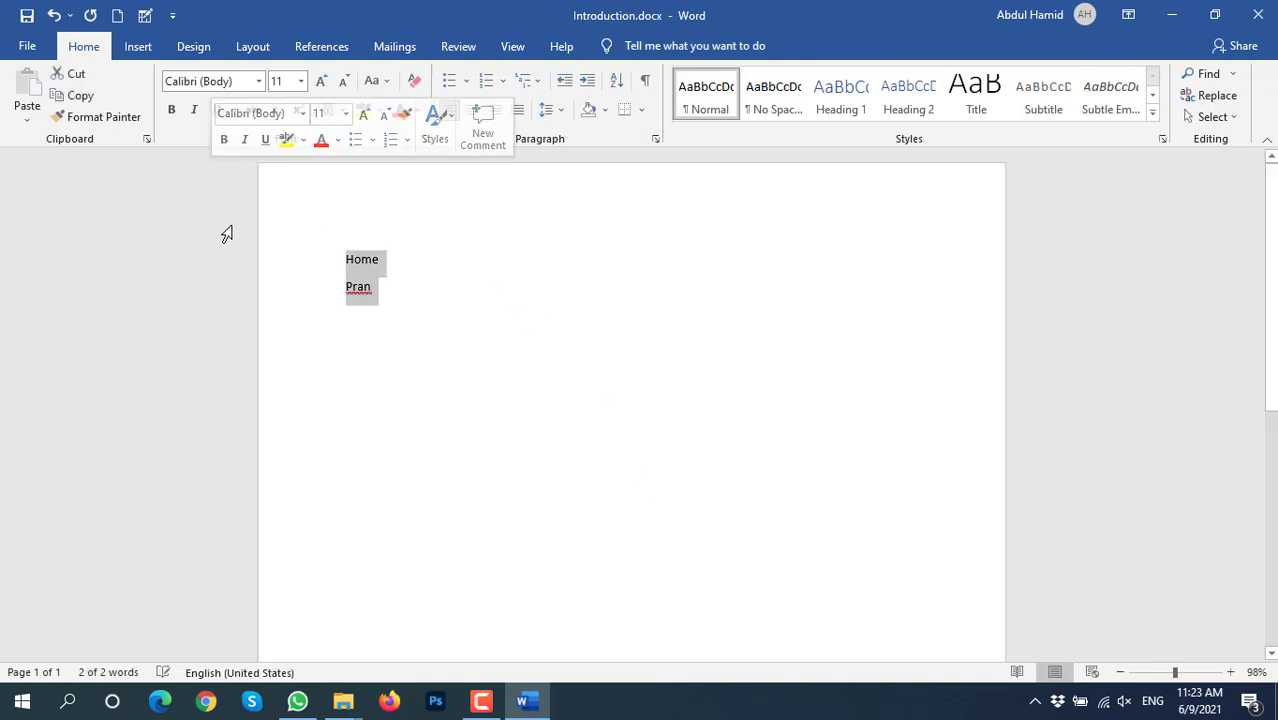
{"action": "key", "text": "Delete"}
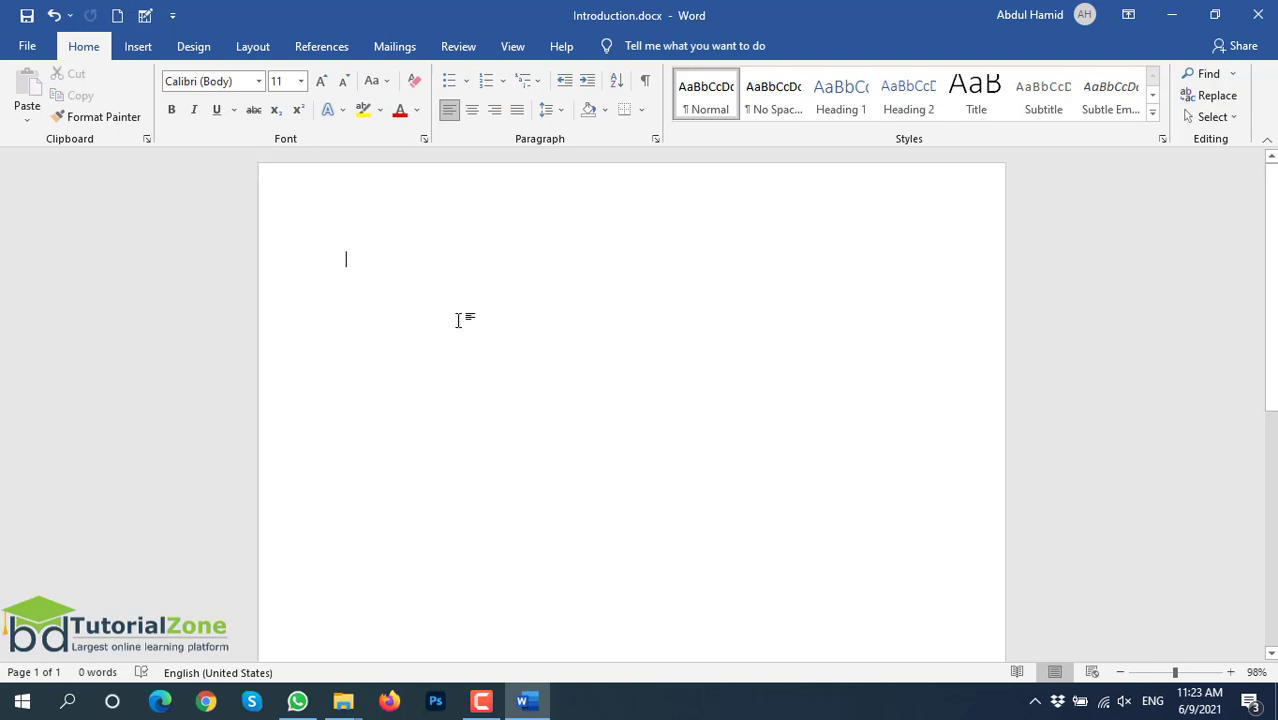